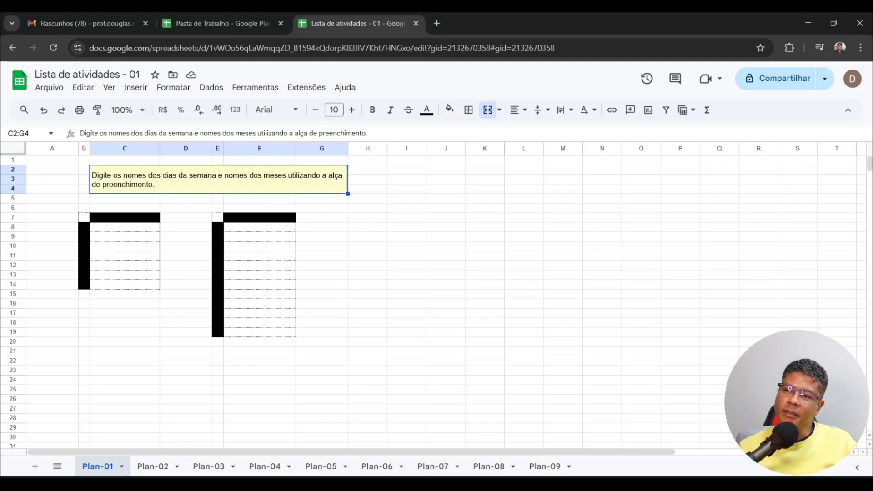
Step: Set the sheet's zoom level to 125%
click(143, 112)
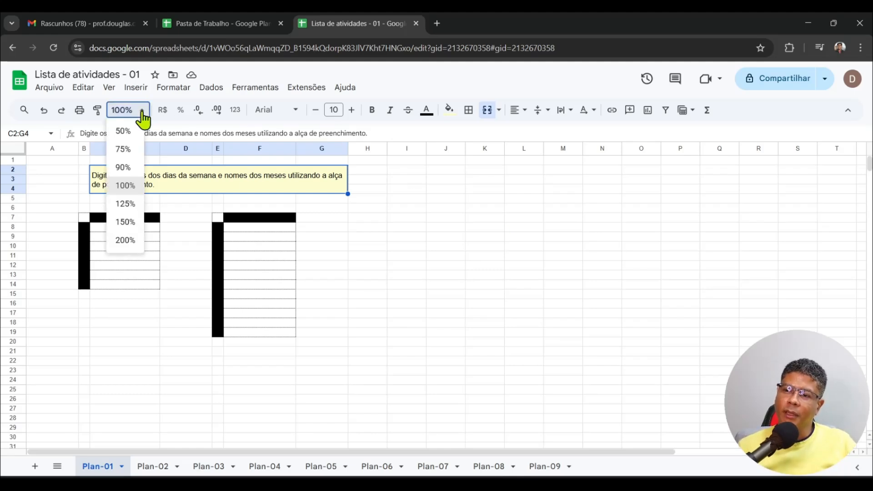
click(133, 223)
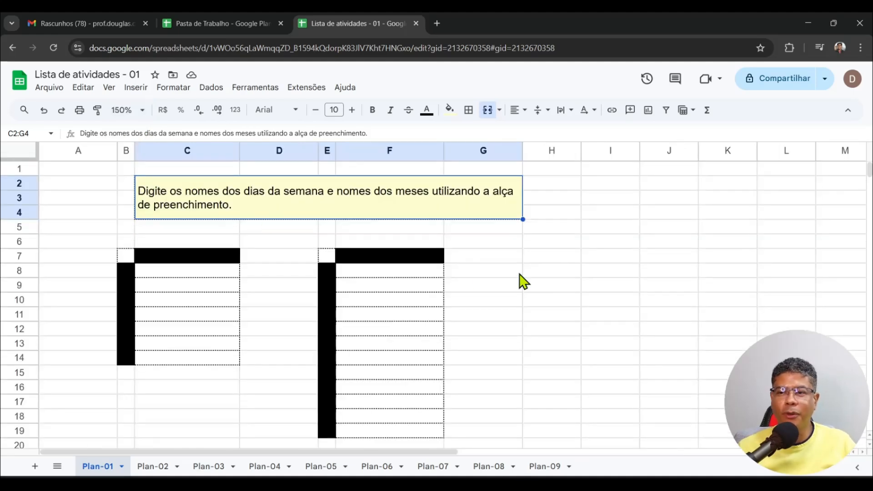
click(144, 111)
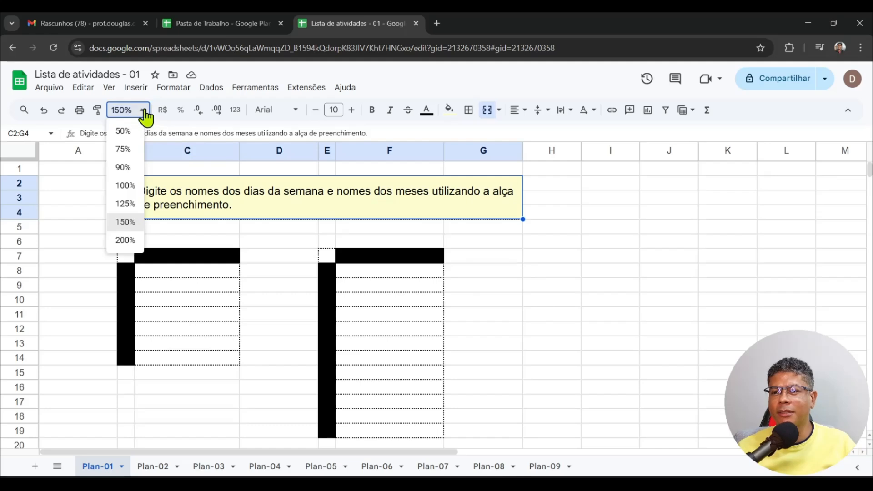
click(125, 207)
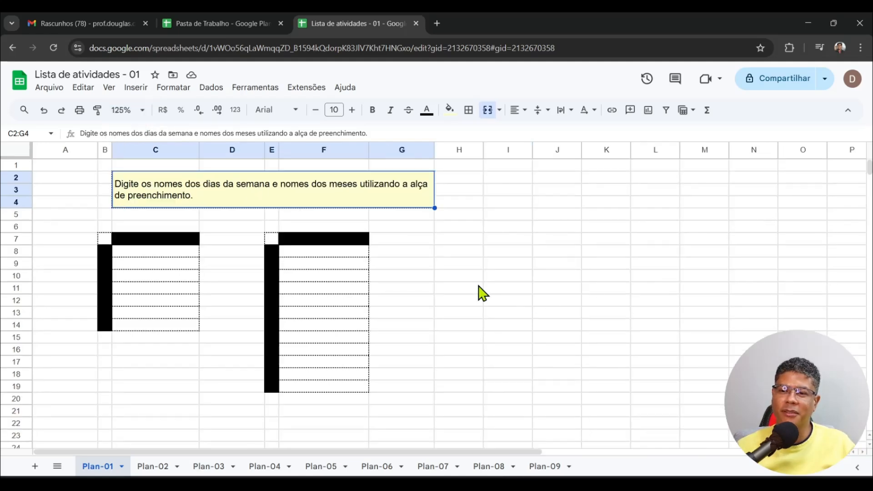
click(461, 263)
click(276, 202)
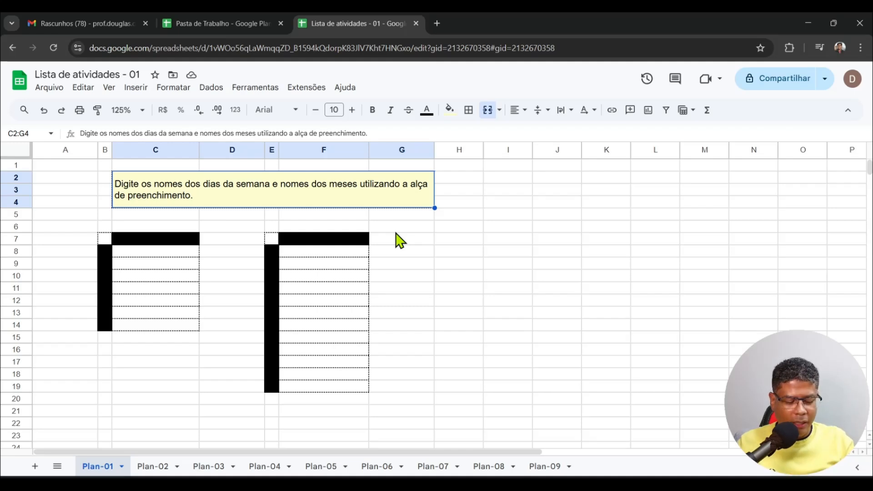
Step: Enter "Domingo" in cell C8 as the first weekday
click(167, 253)
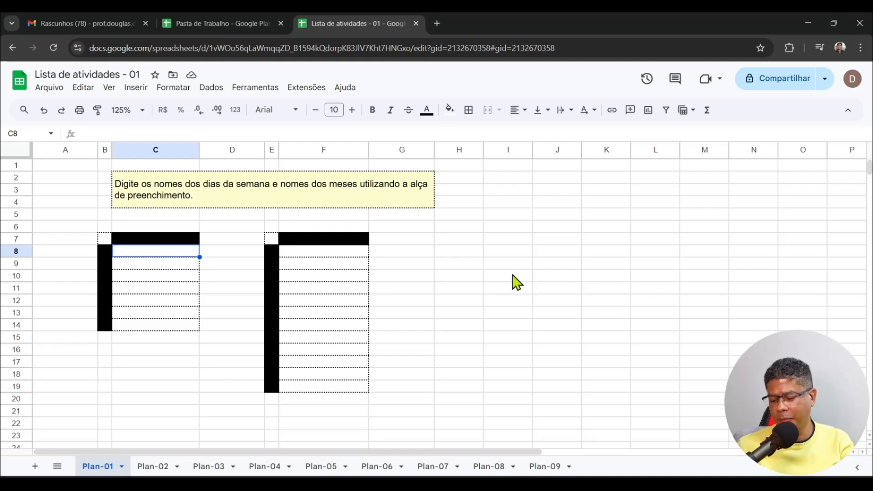
text(Segu)
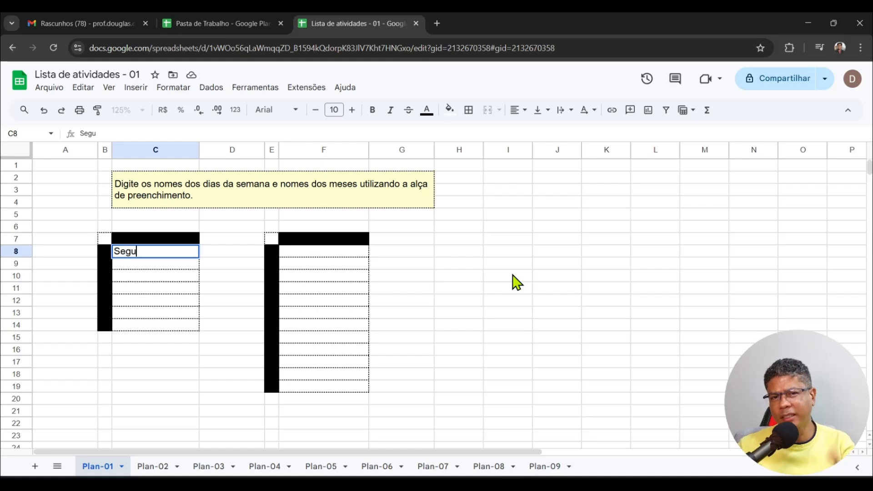
key(BackSpace)
key(BackSpace)
key(BackSpace)
key(BackSpace)
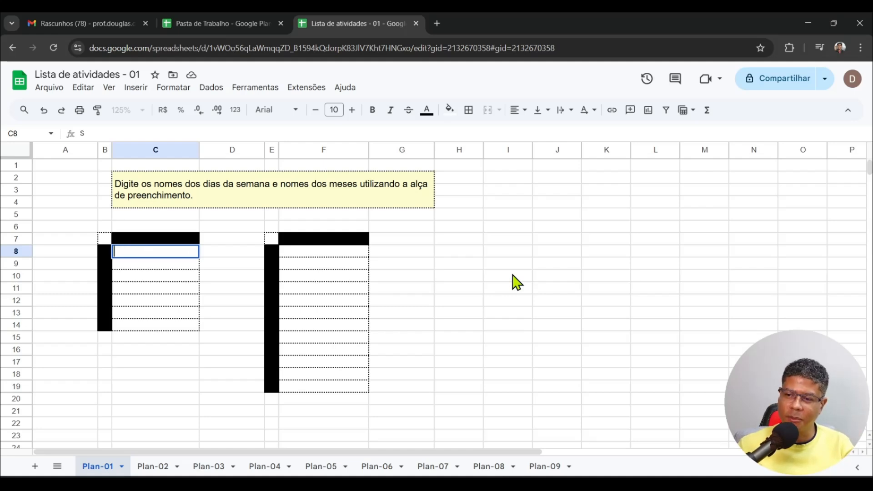
text(Domingo)
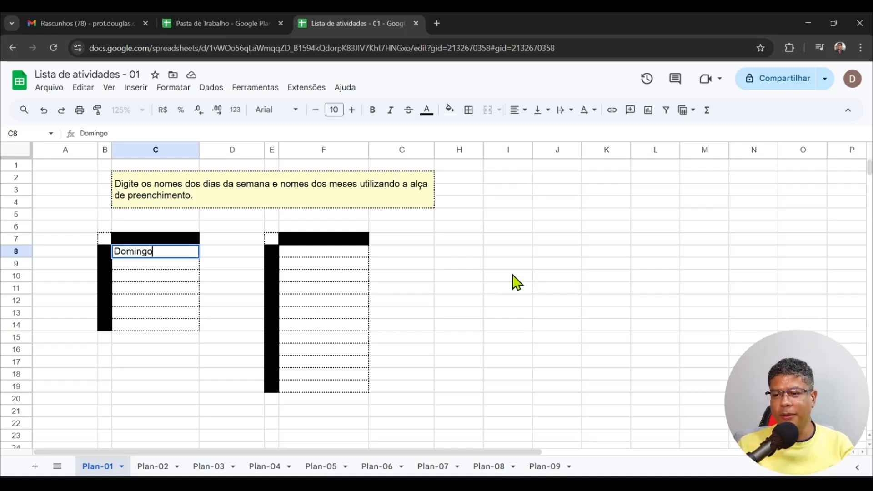
key(Return)
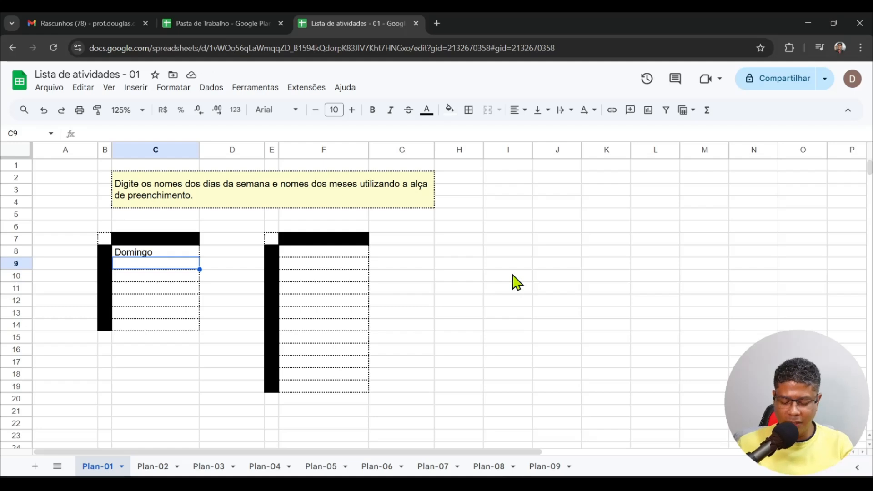
Step: Enter "Segunda-feira" in cell C9 and clear that cell again
text(Segunda)
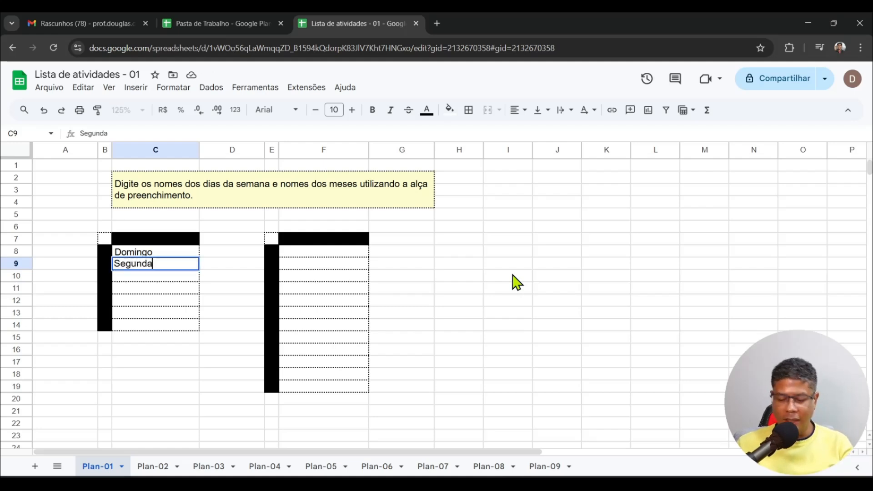
text(-fei)
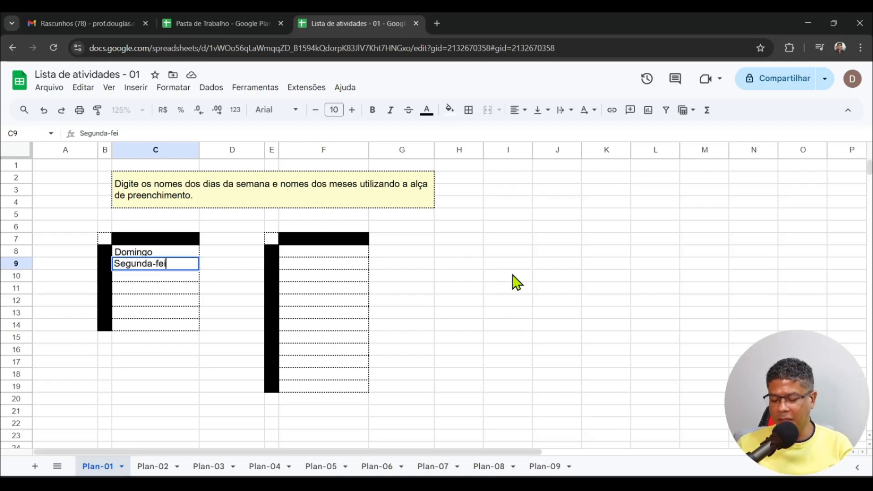
text(ra)
key(Return)
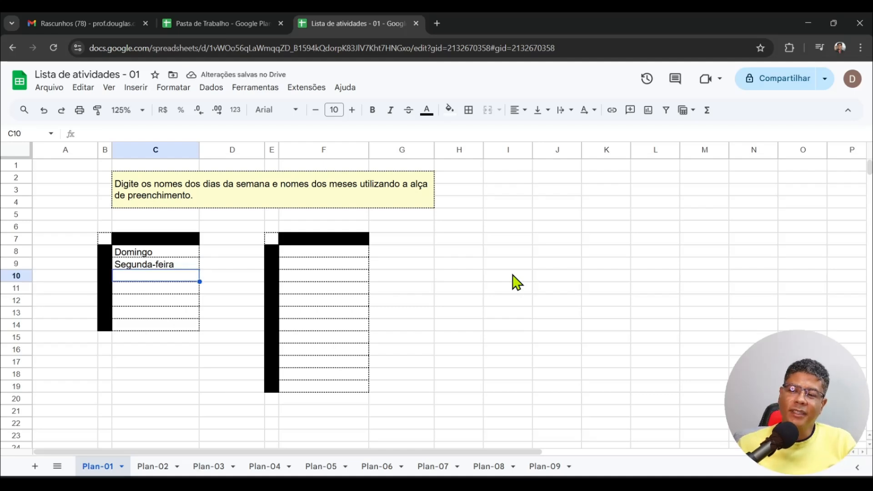
key(Up)
key(Delete)
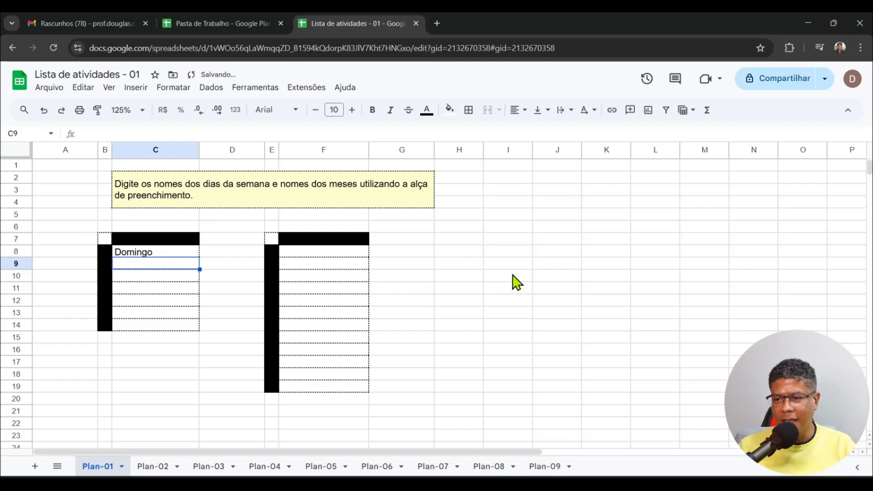
key(Up)
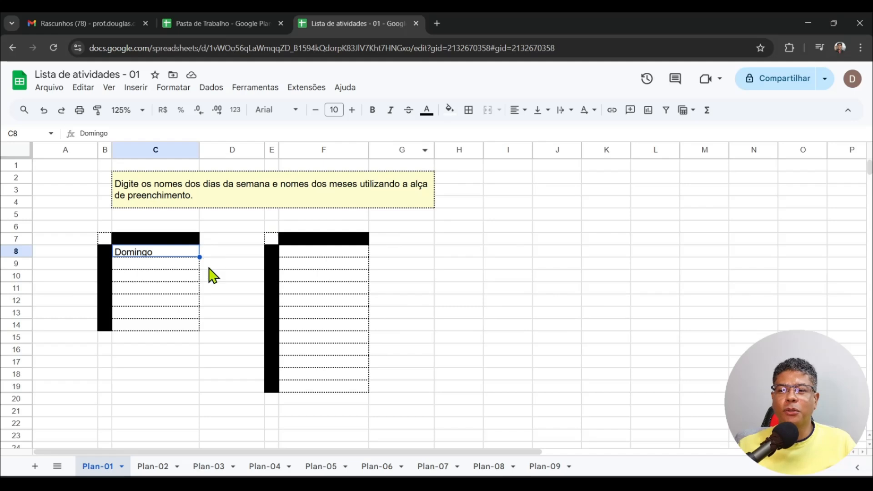
click(395, 230)
click(500, 241)
click(508, 202)
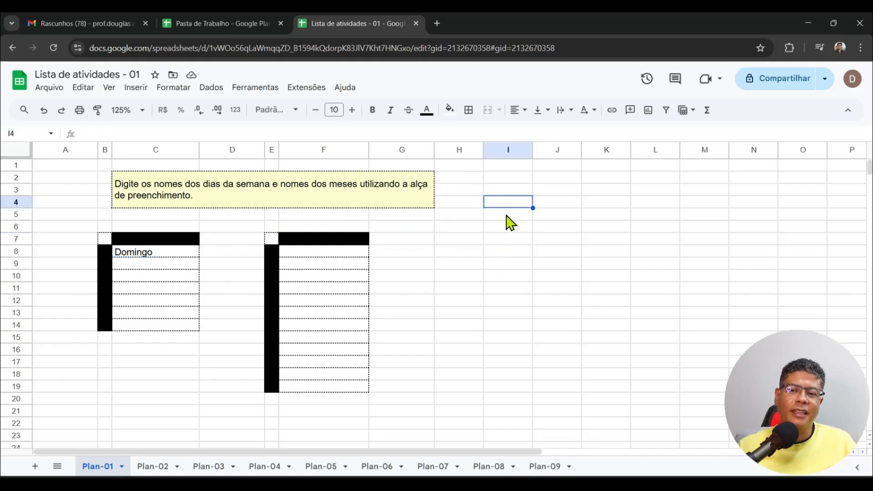
click(460, 240)
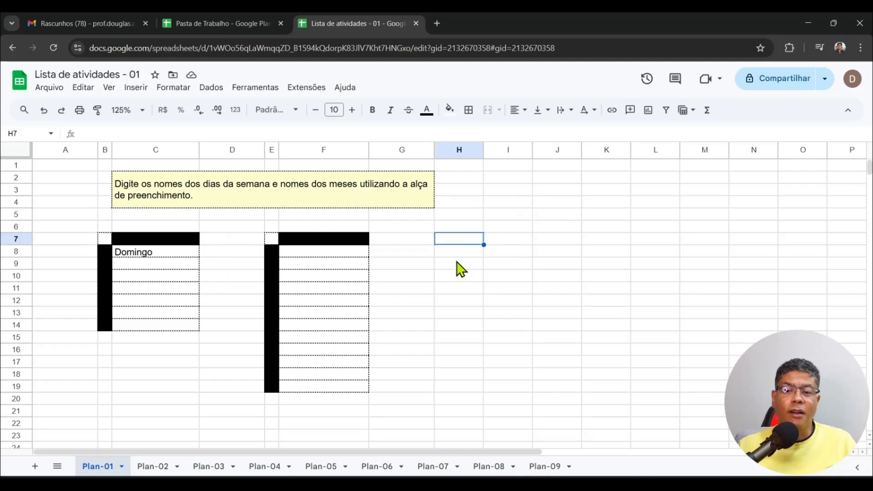
click(519, 242)
click(459, 245)
click(425, 227)
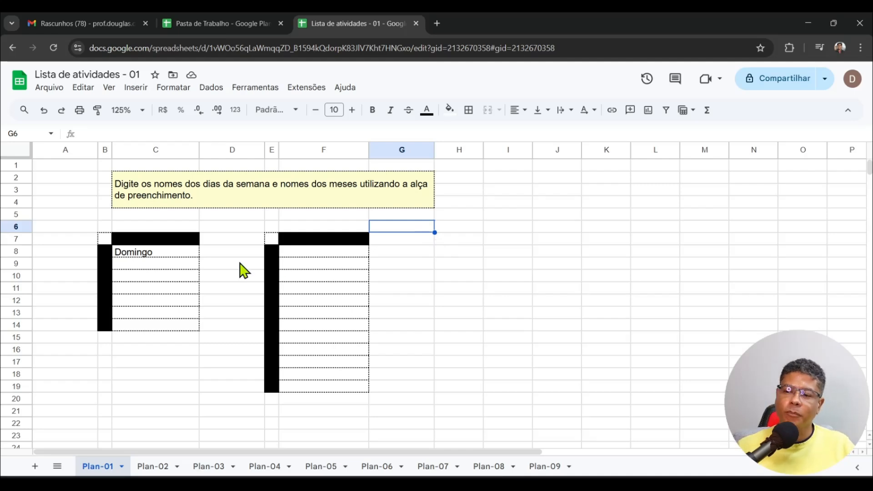
Step: Autofill the weekday names from C8 down through C14 with the fill handle
click(187, 254)
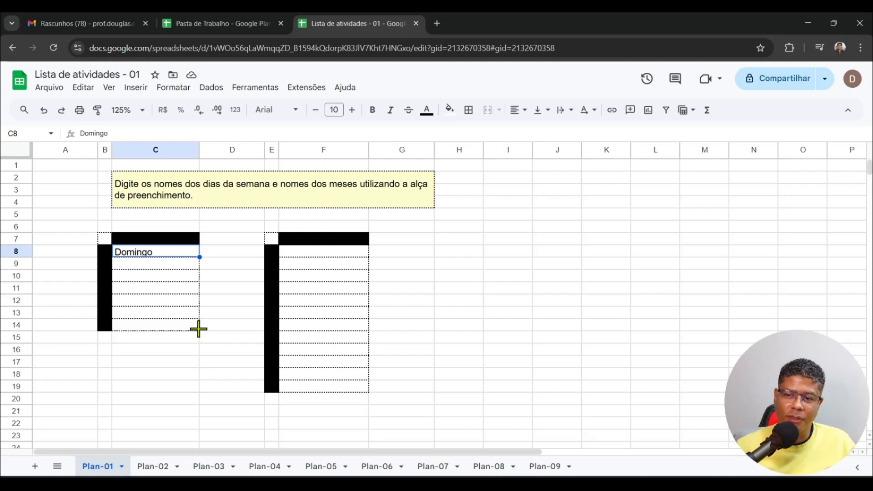
drag(198, 329, 199, 329)
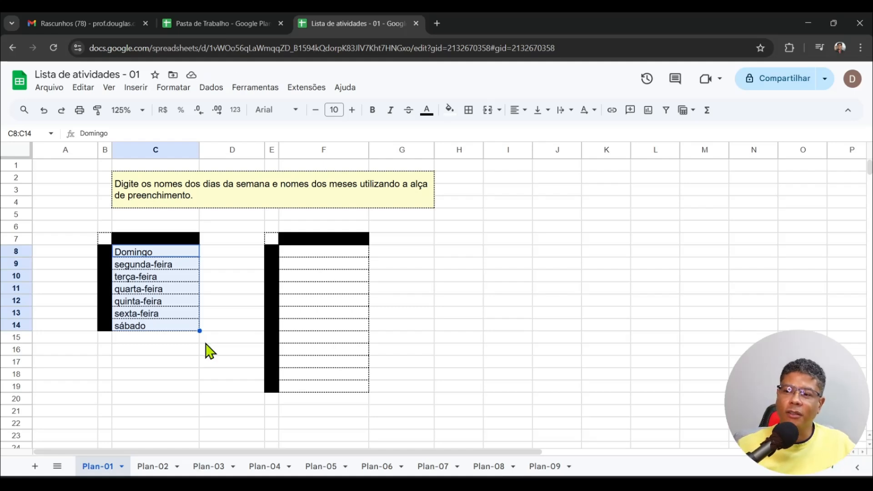
Step: Examine the filled weekday names one by one in C8:C14
click(171, 254)
click(173, 266)
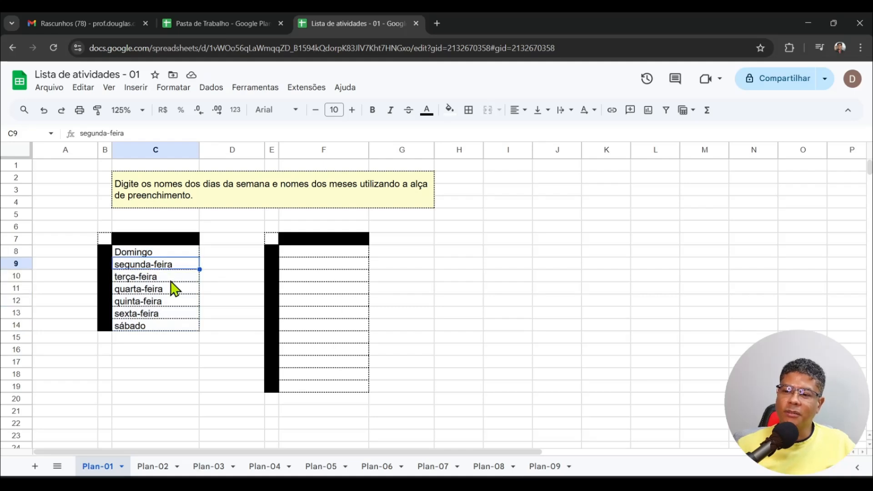
key(Down)
key(Down)
click(169, 302)
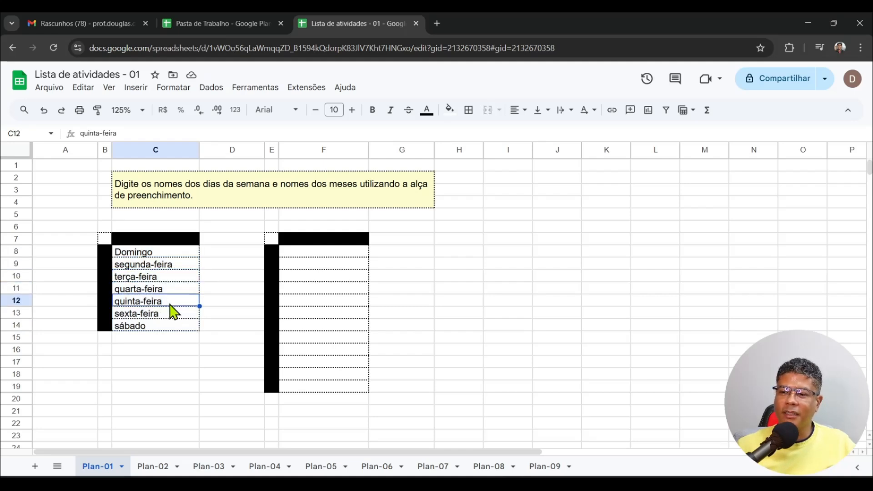
click(173, 314)
click(169, 330)
click(189, 349)
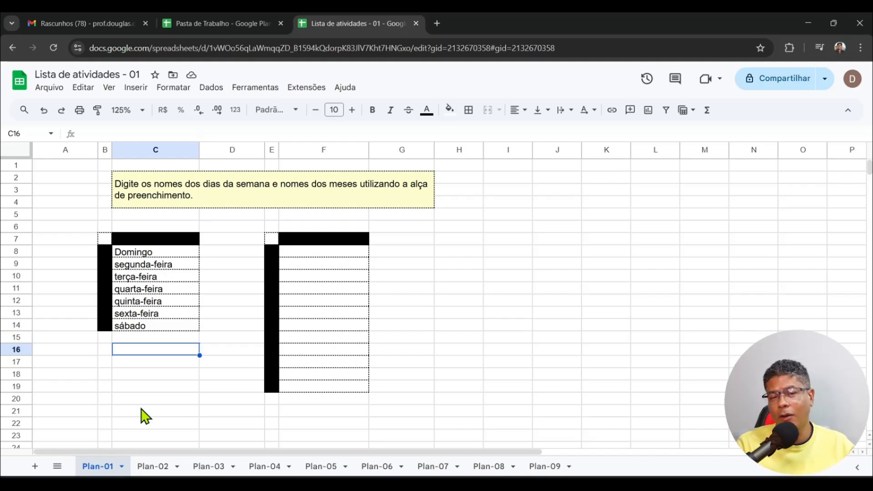
Step: Enter "Janeiro" in cell F8 as the first month
click(317, 253)
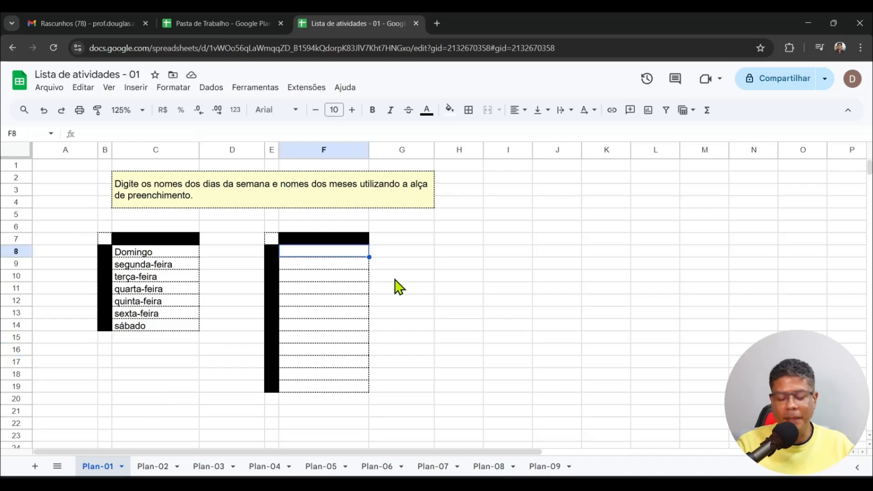
text(Jenri)
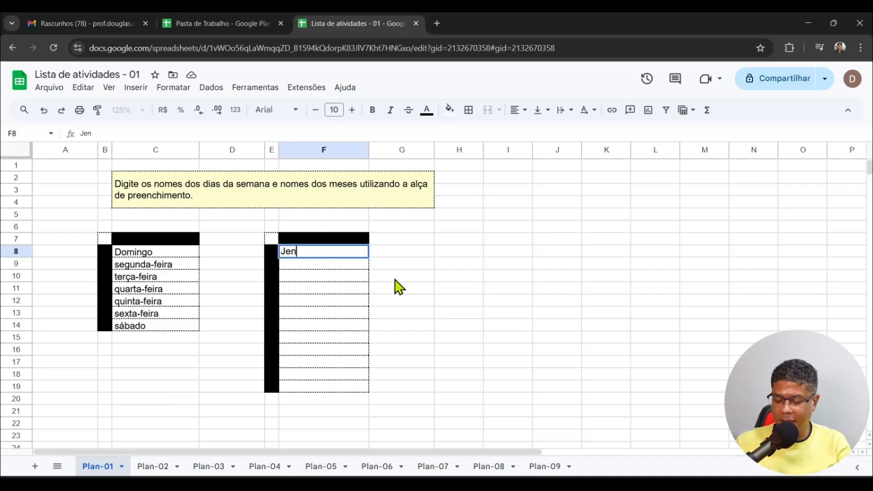
key(BackSpace)
key(BackSpace)
key(BackSpace)
key(BackSpace)
text(aneiro)
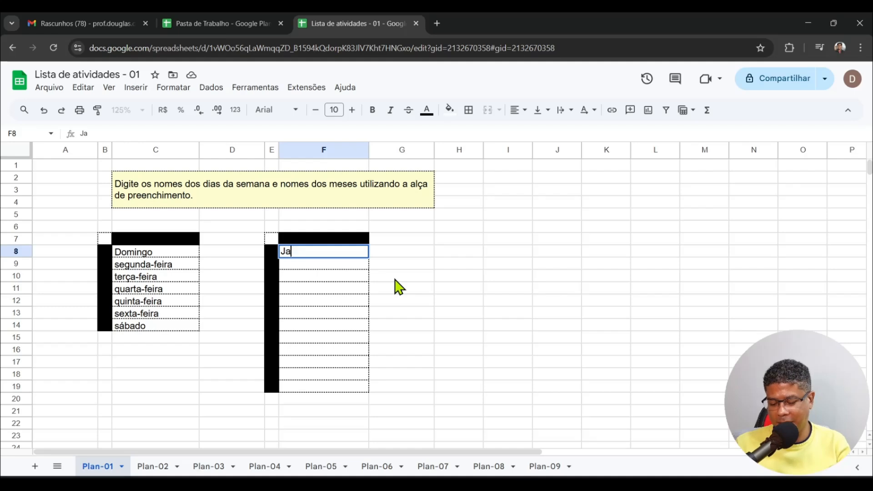
key(Return)
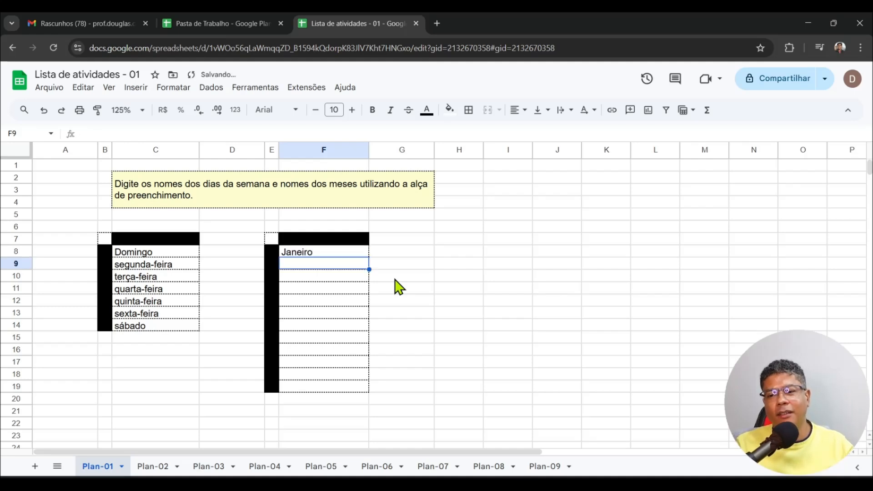
Step: Autofill the month names from F8 down through F19 with the fill handle
click(355, 253)
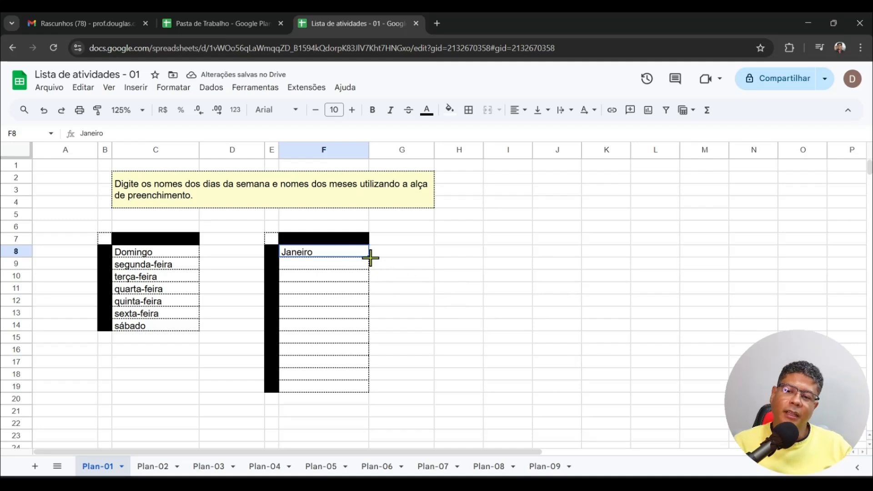
drag(369, 258, 385, 400)
drag(373, 400, 370, 391)
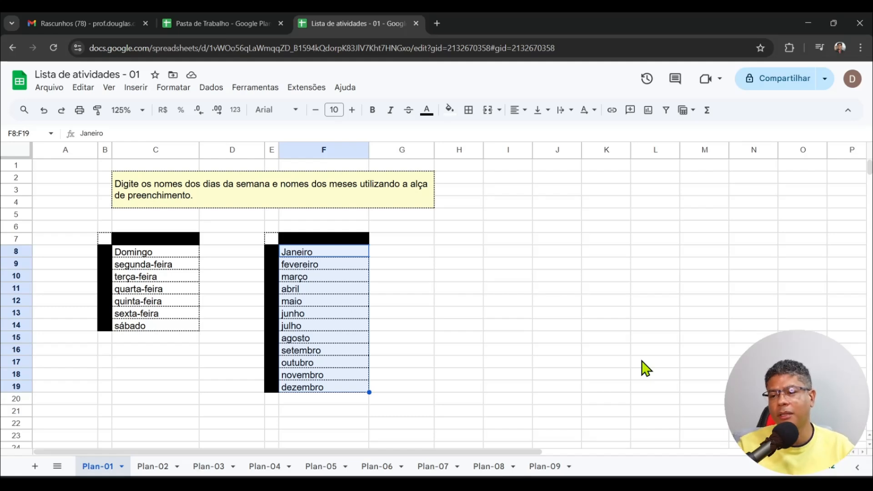
Step: Enter "DOM" in cell H8 and extend it down through H11 with the fill handle
click(465, 254)
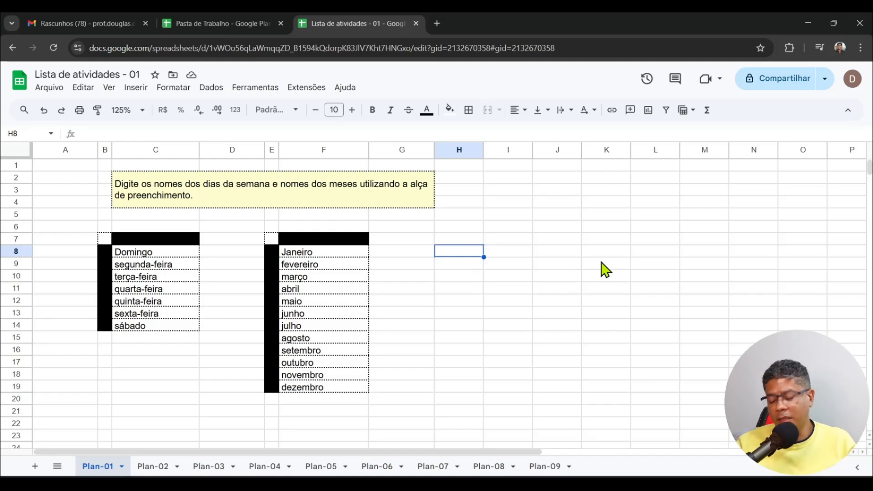
key(Caps_Lock)
text(DOM)
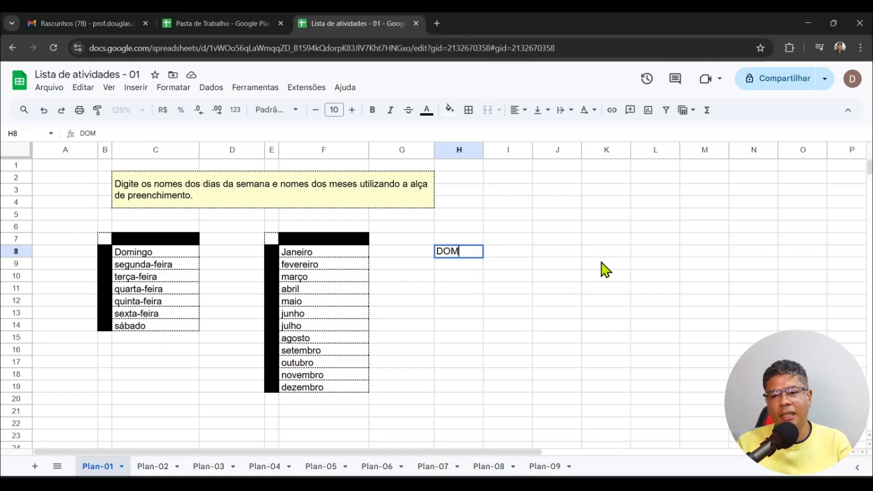
key(Return)
key(Up)
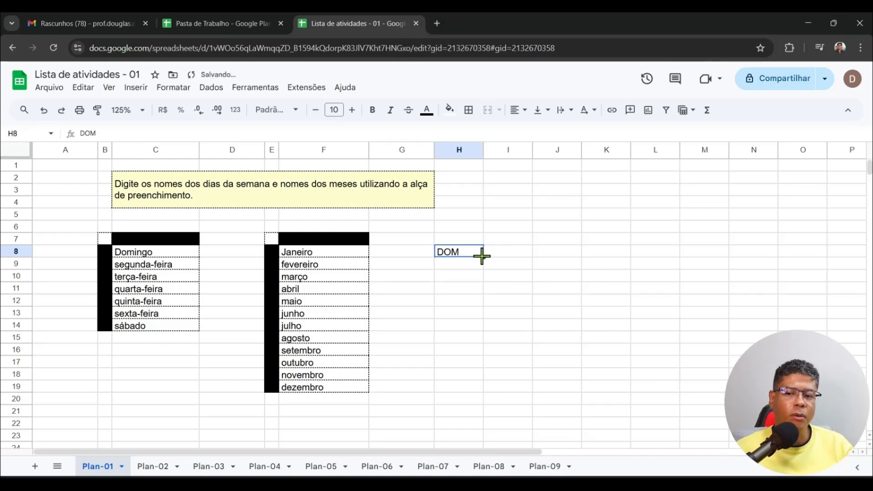
drag(484, 258, 482, 292)
click(455, 240)
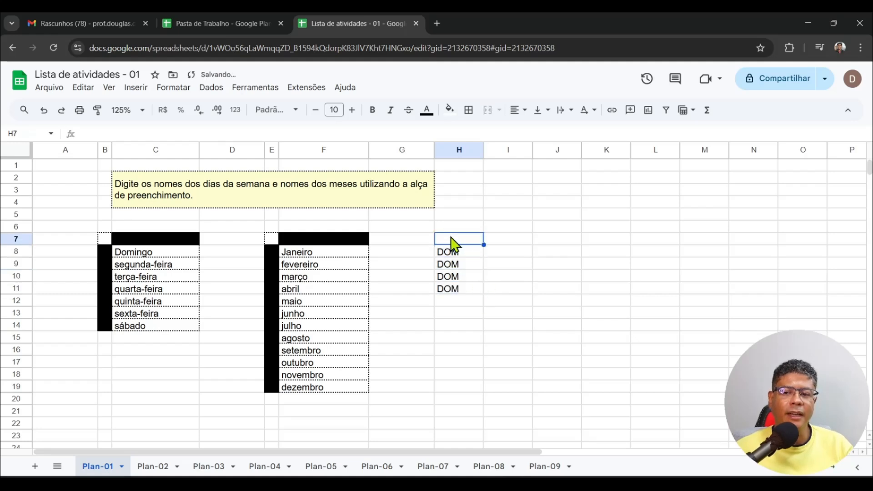
click(472, 255)
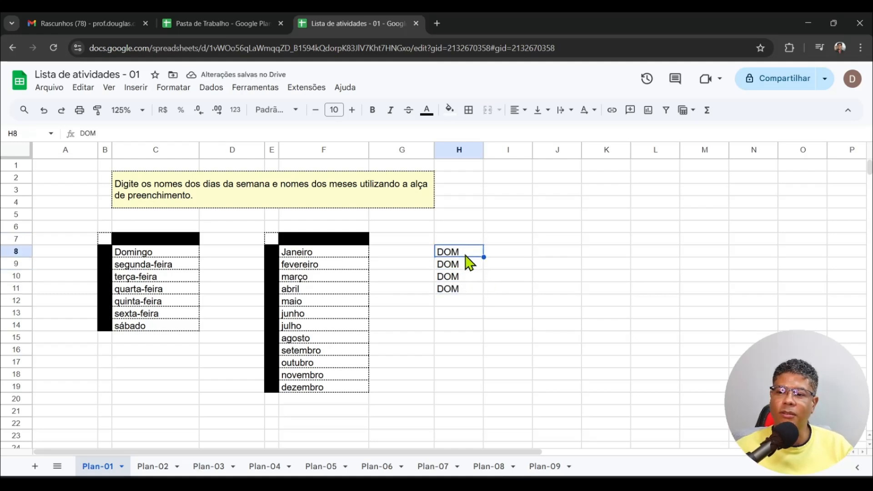
click(473, 271)
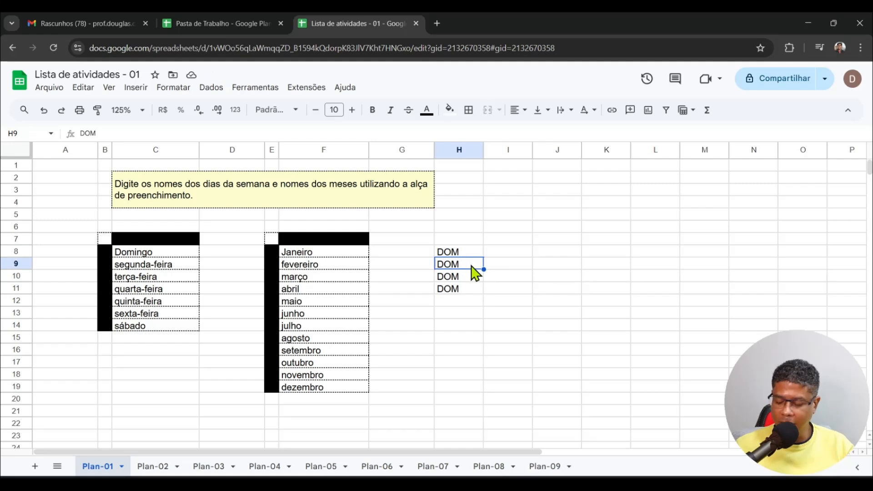
Step: Replace the entry in cell H9 with "SEG", below "DOM" in H8
key(Caps_Lock)
text(se)
key(Caps_Lock)
key(BackSpace)
key(BackSpace)
text(SEG)
key(Return)
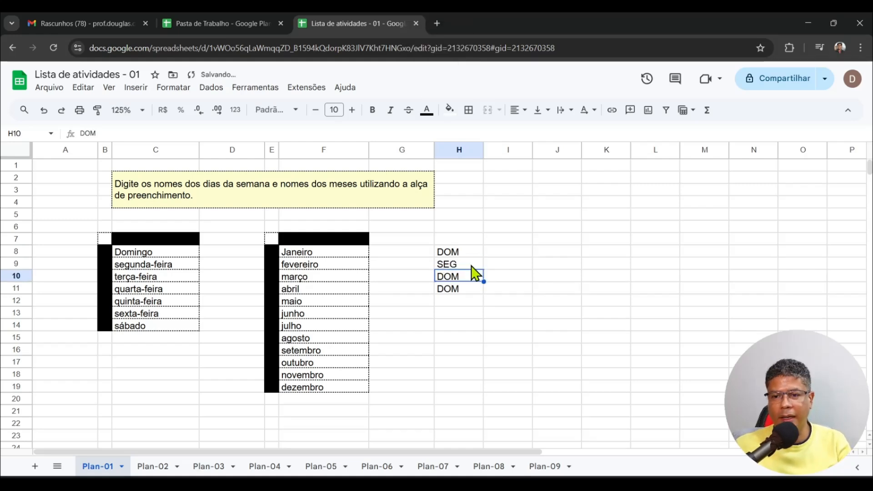
Step: Extend the "DOM" and "SEG" pair from H8:H9 down through H14 with the fill handle, and clear the filled range
key(Up)
key(Up)
key(shift+Down)
drag(484, 270, 478, 339)
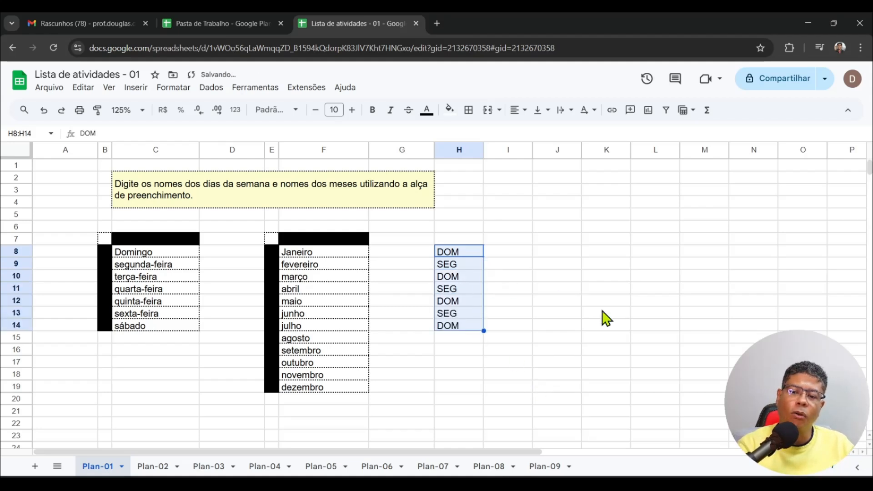
key(Delete)
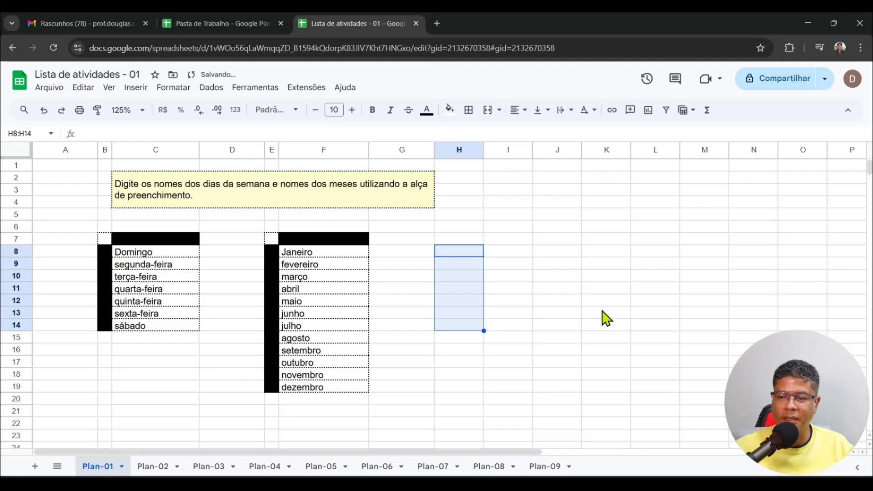
Step: Enter the month abbreviation "Jan" in cell H8
text(jAN)
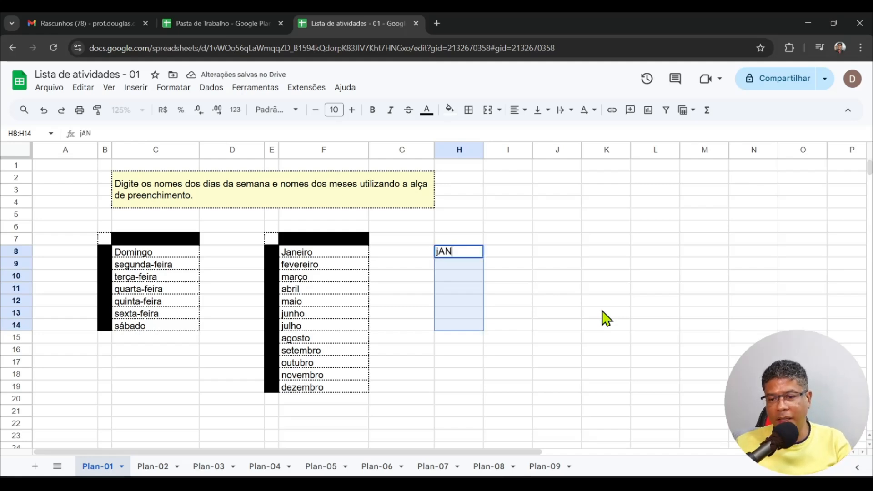
key(Caps_Lock)
key(BackSpace)
key(BackSpace)
key(BackSpace)
text(Jan)
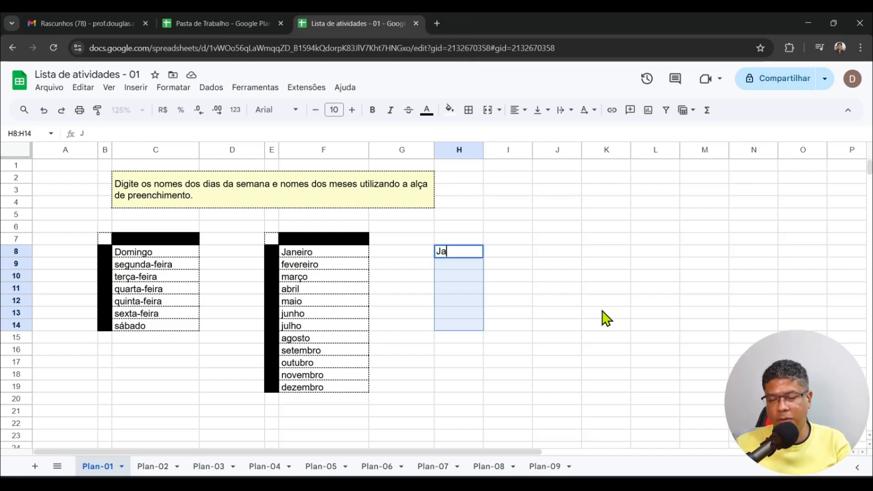
key(Return)
click(632, 301)
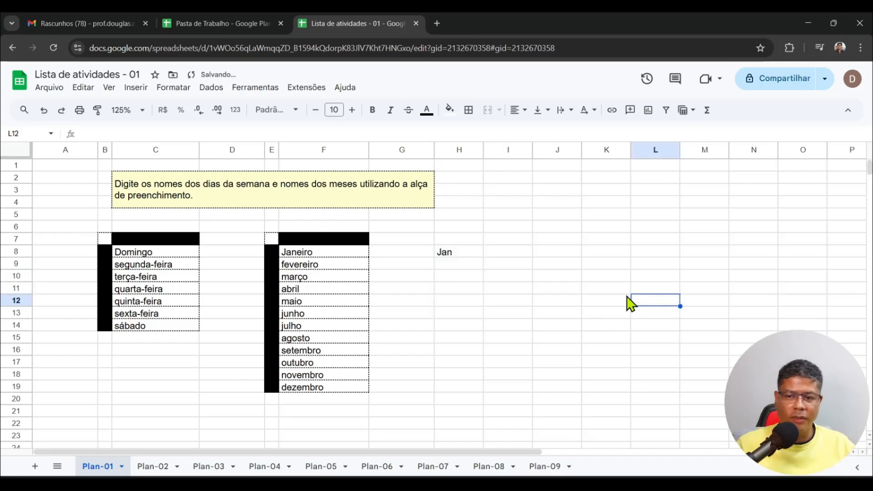
Step: Extend "Jan" from H8 down through H14 with the fill handle
click(480, 255)
drag(485, 258, 484, 327)
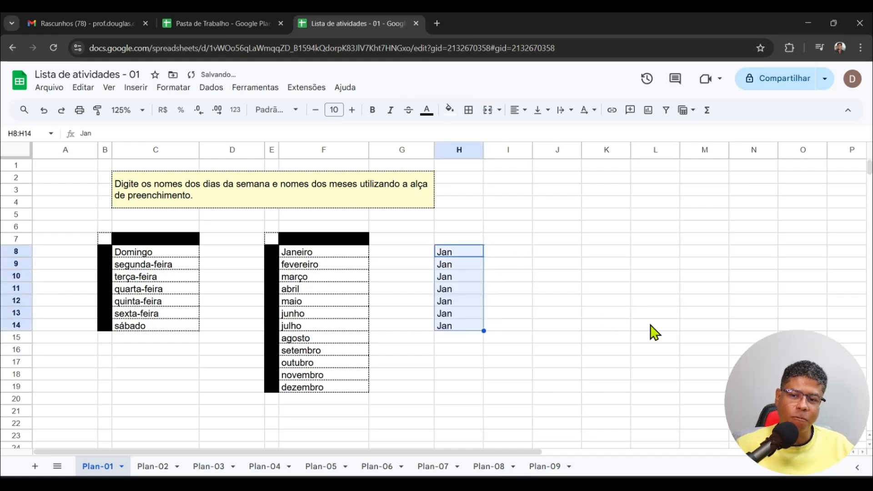
click(576, 304)
Step: Clear the test entries from H8:H14 and switch to the Plan-02 sheet
drag(474, 258, 468, 328)
key(Delete)
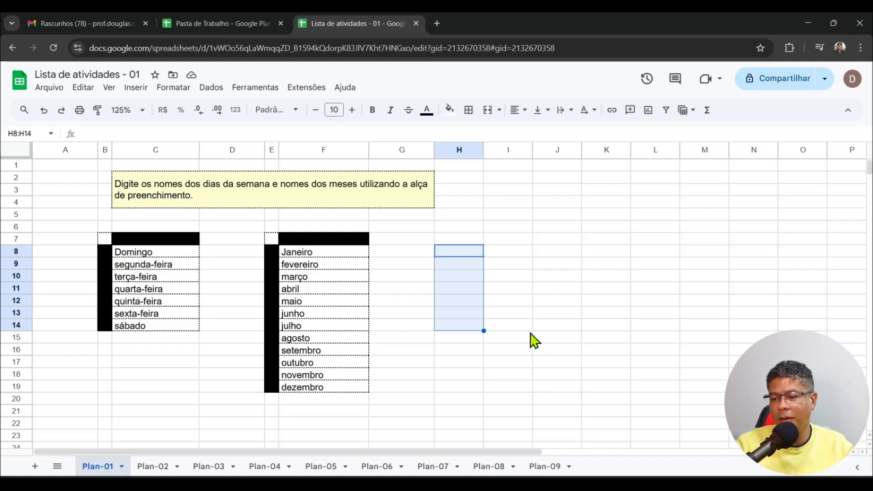
click(155, 472)
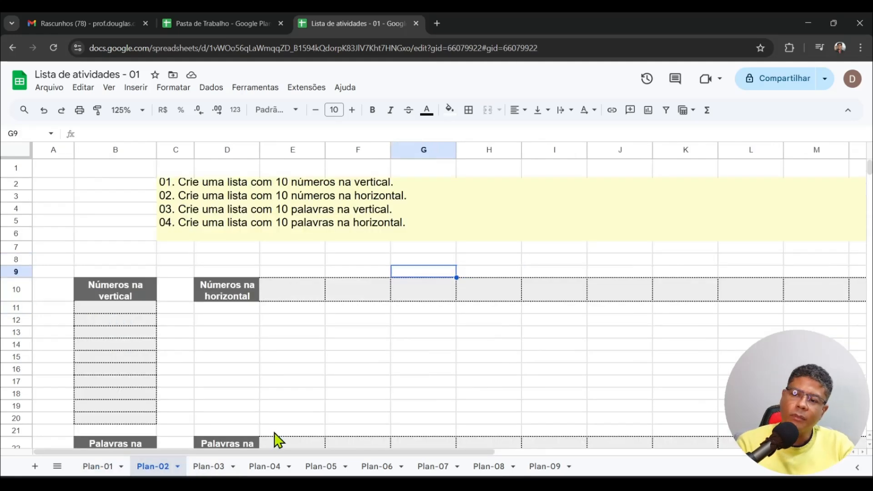
Step: Examine the four exercise instructions and the vertical and horizontal number and word tables on Plan-02
click(412, 227)
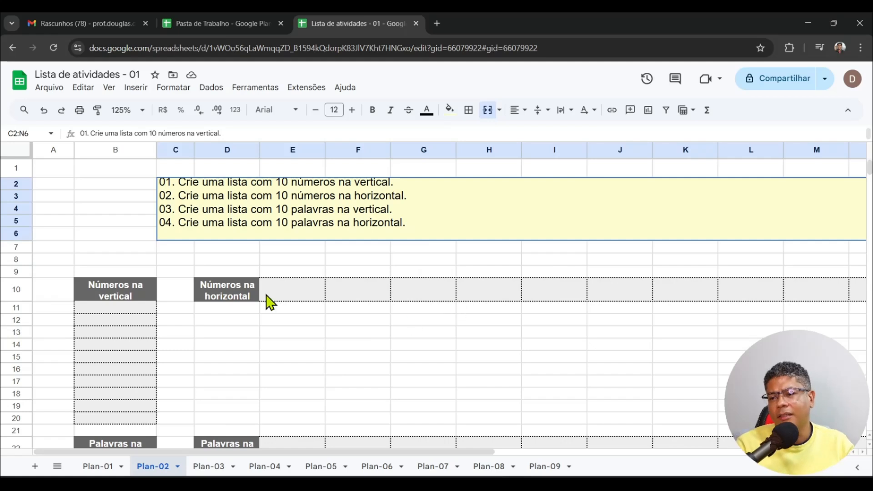
scroll(117, 321, down, 3)
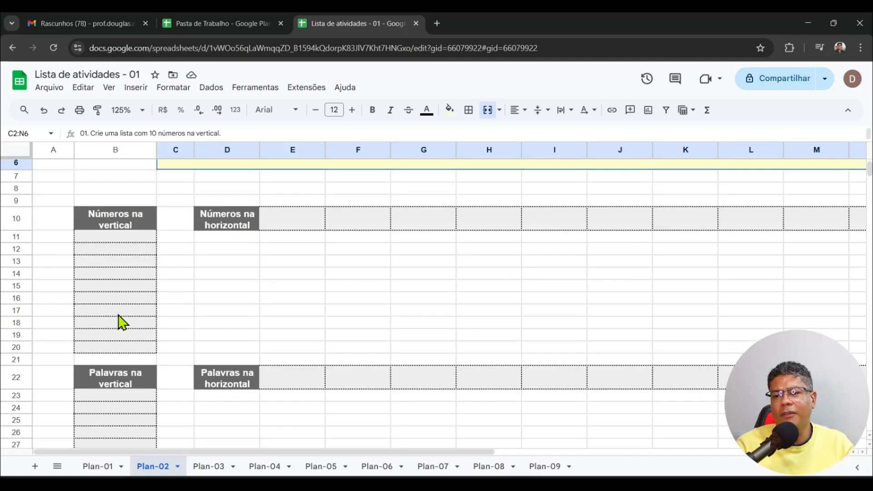
scroll(177, 266, down, 2)
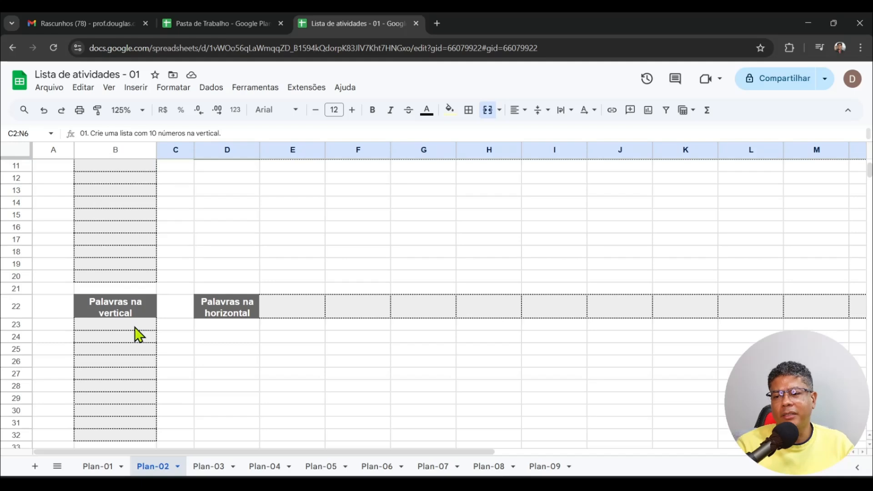
scroll(269, 327, up, 3)
scroll(268, 326, down, 3)
scroll(130, 223, up, 5)
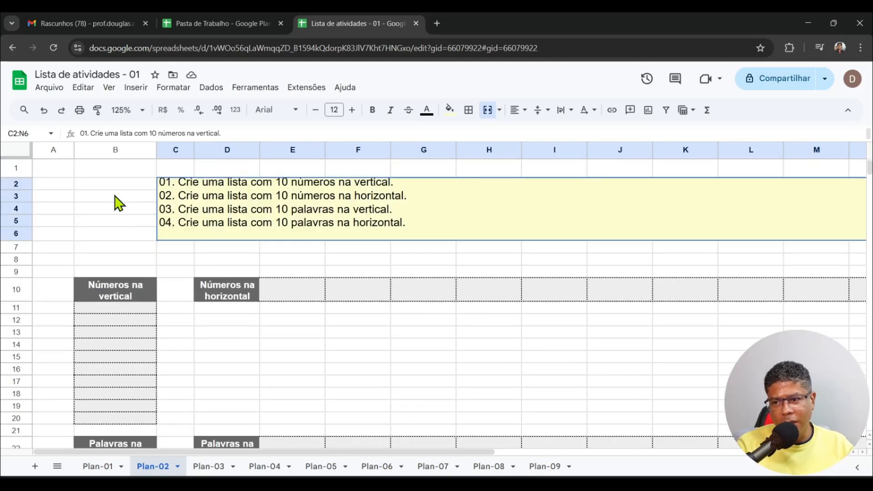
Step: Enter the numbers 1, 4, 8 and 2 in cells B11 through B14 of the vertical number list
click(139, 312)
text(1)
key(Return)
text(4)
key(Return)
text(8)
key(Return)
text(2)
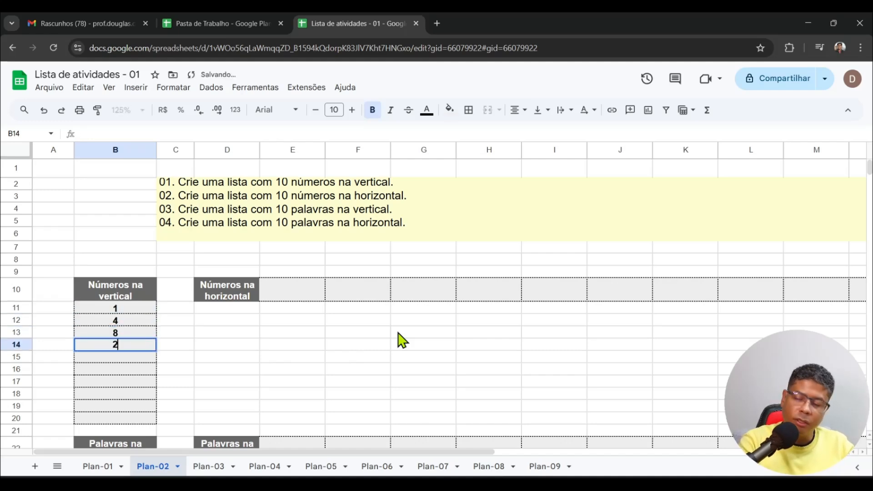
key(Return)
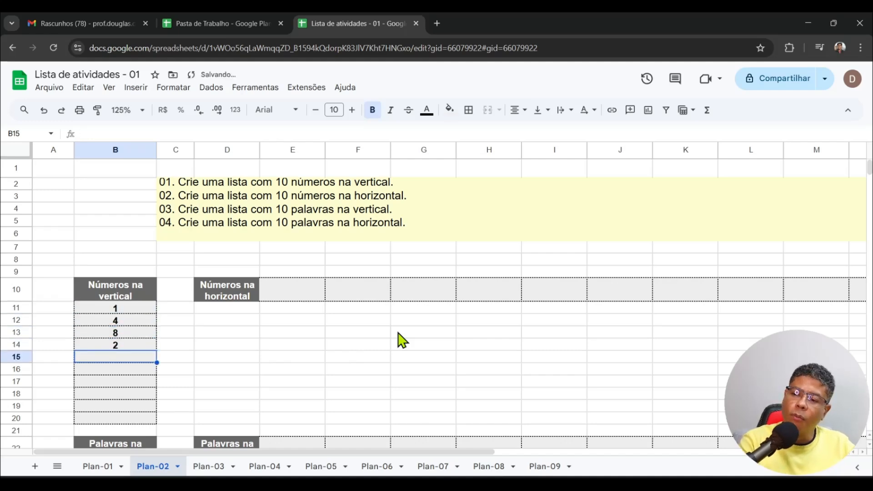
Step: Change the number in cell B12 to 2
click(132, 309)
click(144, 326)
text(2)
key(Return)
Step: Try extending the 1 from B11 down through B21 with the fill handle, and undo the fill
key(Up)
key(Up)
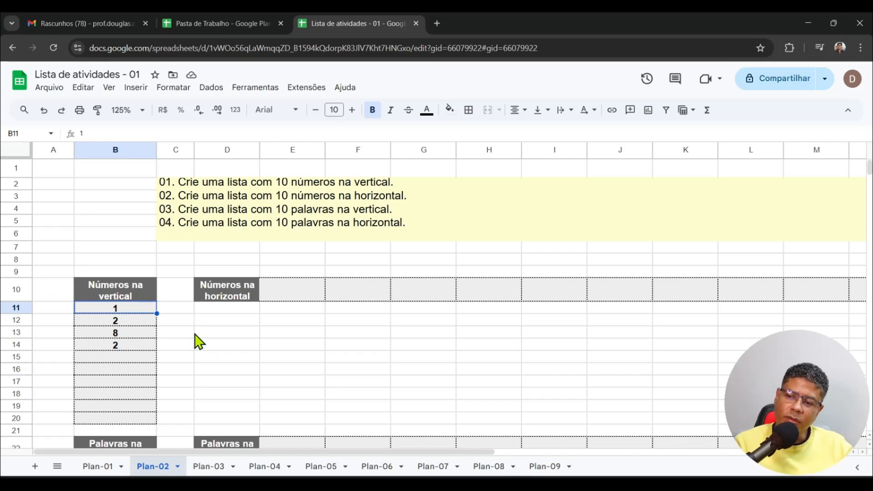
scroll(180, 291, down, 2)
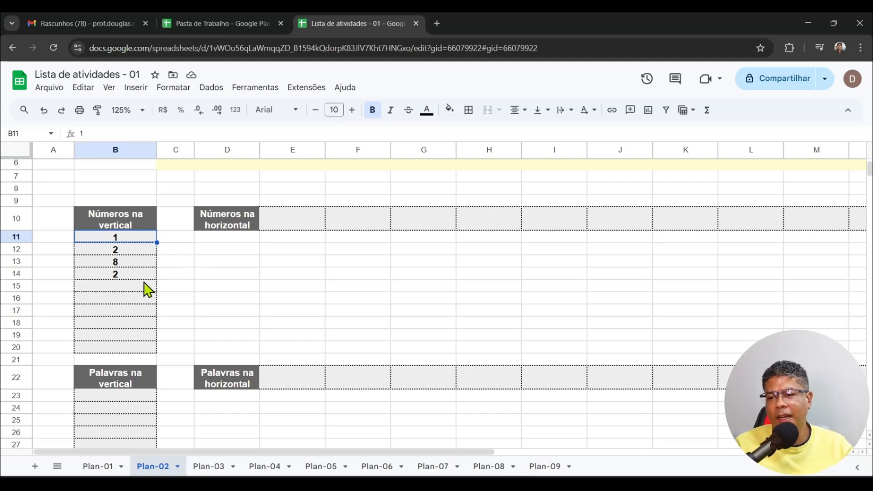
drag(157, 348, 157, 358)
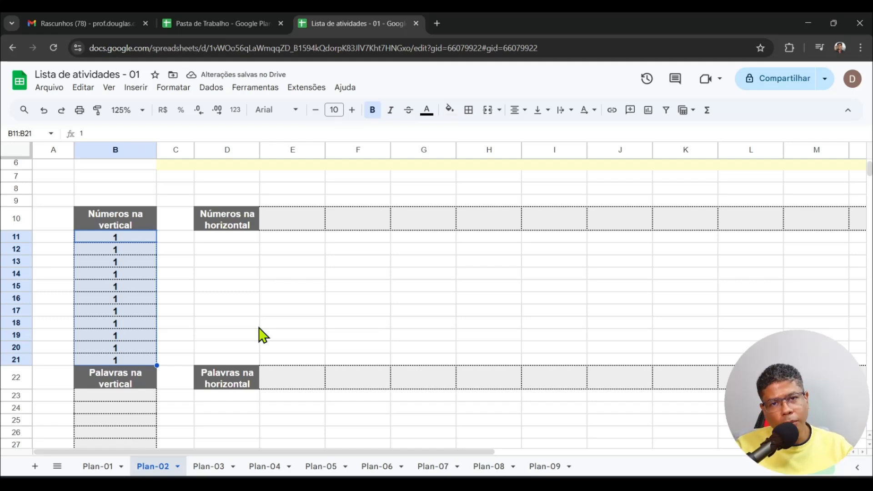
key(ctrl+z)
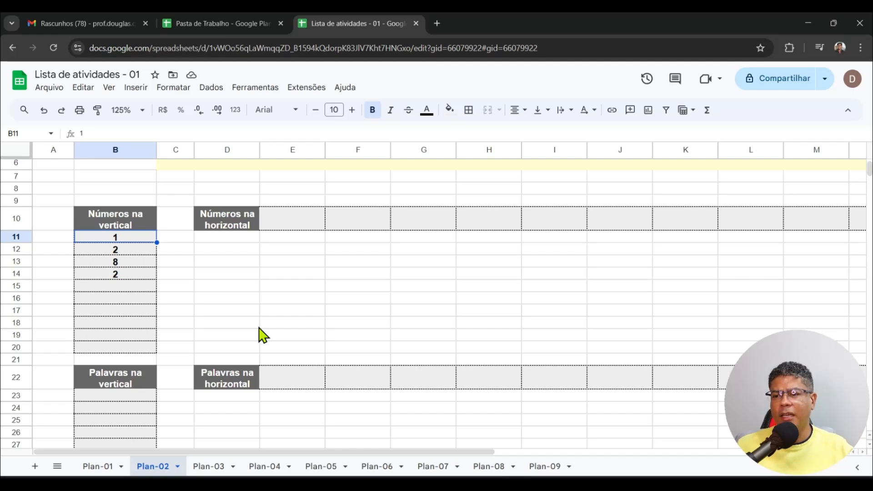
Step: Undo the earlier number entries in B12:B14, keeping only the 1 in B11
click(44, 118)
click(44, 117)
click(44, 117)
click(44, 117)
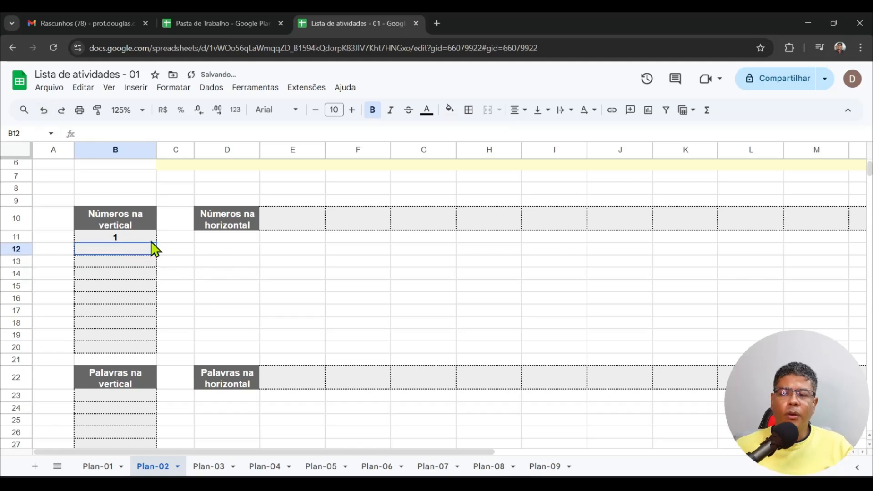
Step: Replace the number in cell B11 with 8 and reselect the cell
key(Up)
text(8)
key(Return)
key(Up)
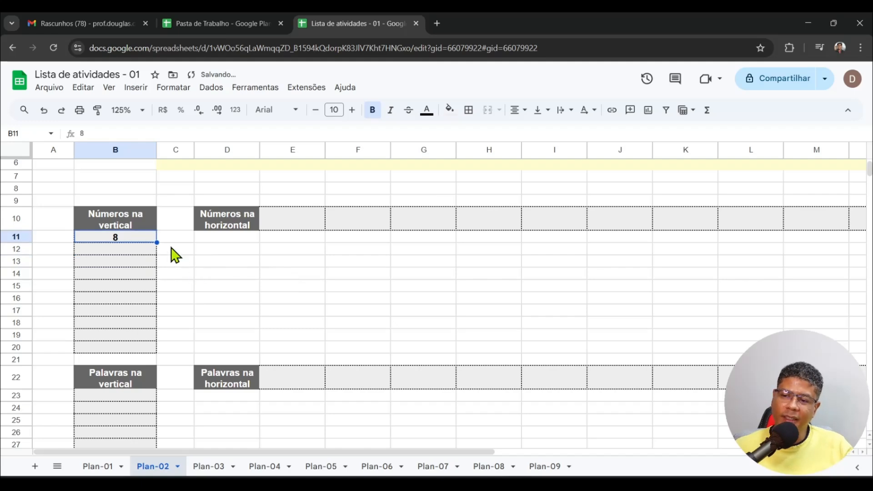
Step: Try extending the 8 from B11 with the fill handle, first through B21 and again through B20, undoing each fill
drag(156, 357, 156, 361)
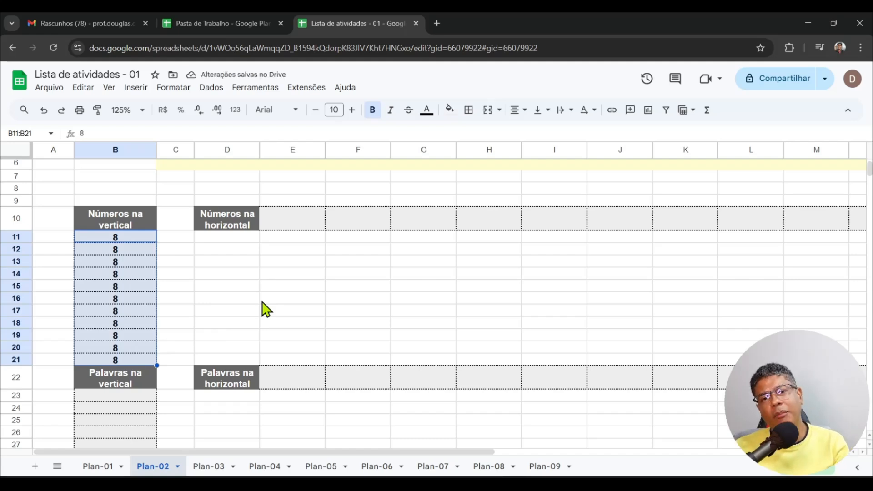
key(ctrl+z)
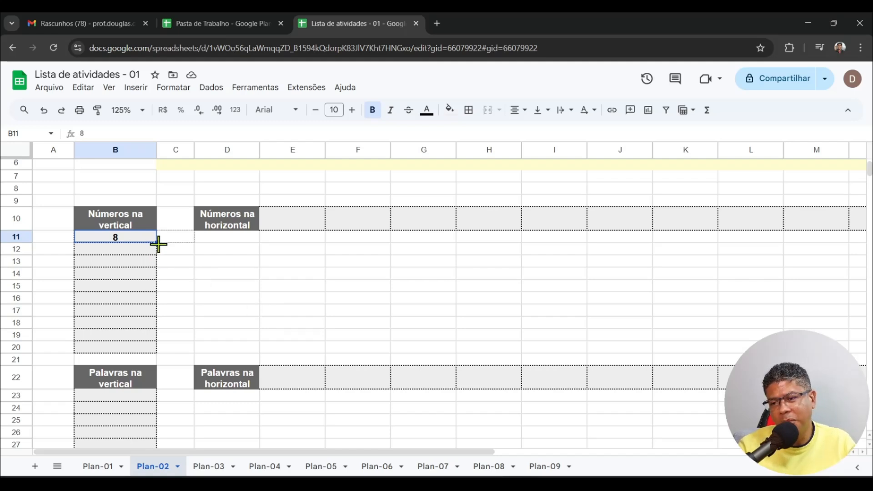
drag(150, 313, 150, 351)
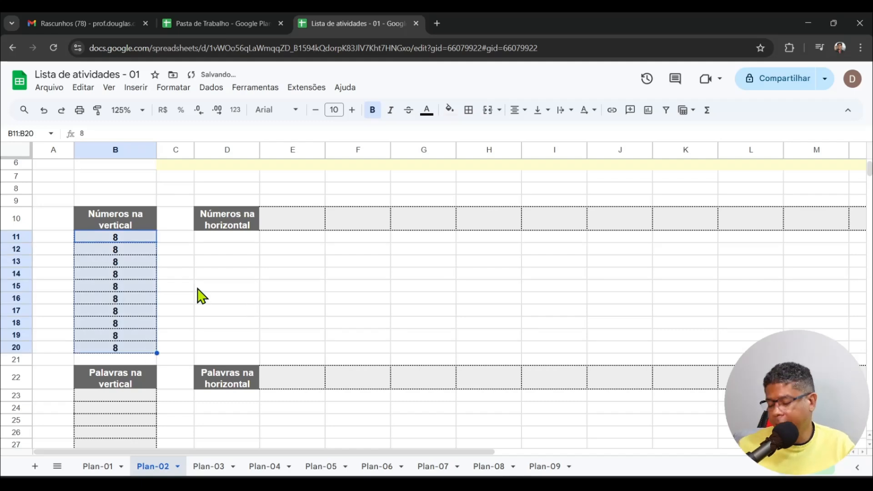
key(ctrl+z)
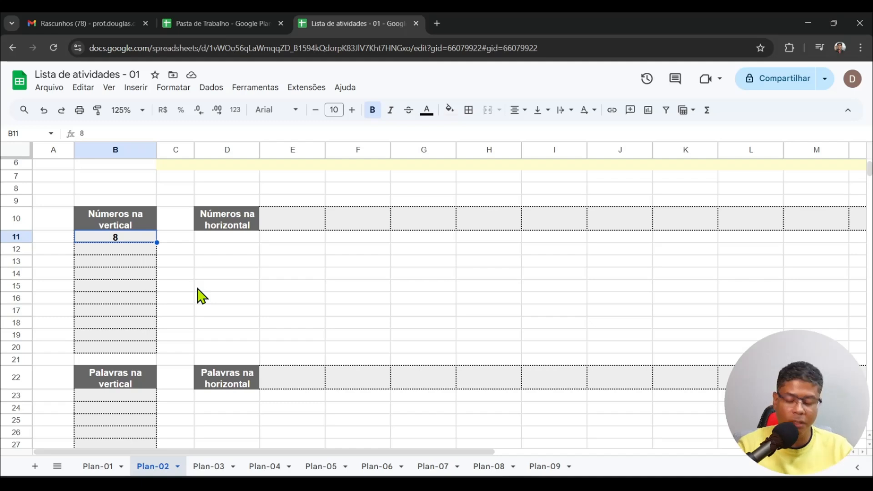
Step: Enter 1 in cell B11 and 2 in cell B12 of the vertical number list
text(1)
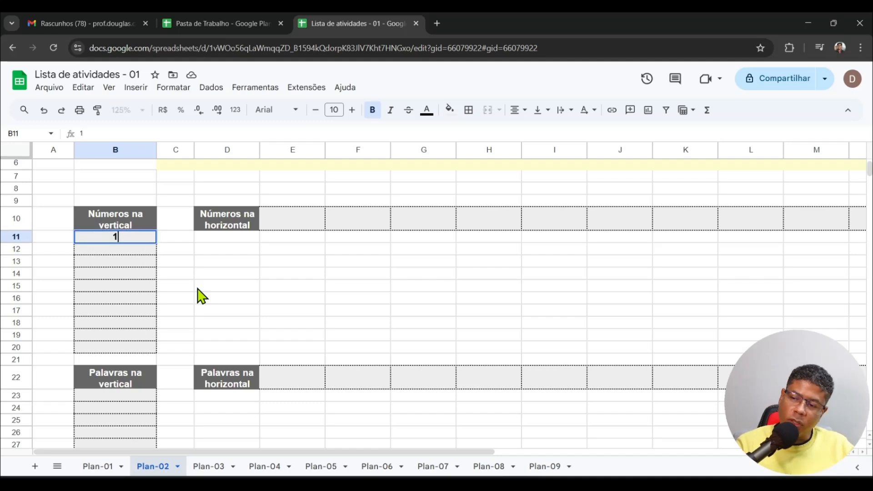
key(Return)
text(2)
key(Return)
Step: Extend the 1 and 2 series from B11:B12 down through B20 with the fill handle, and undo the fill
key(Up)
key(Up)
key(shift+Down)
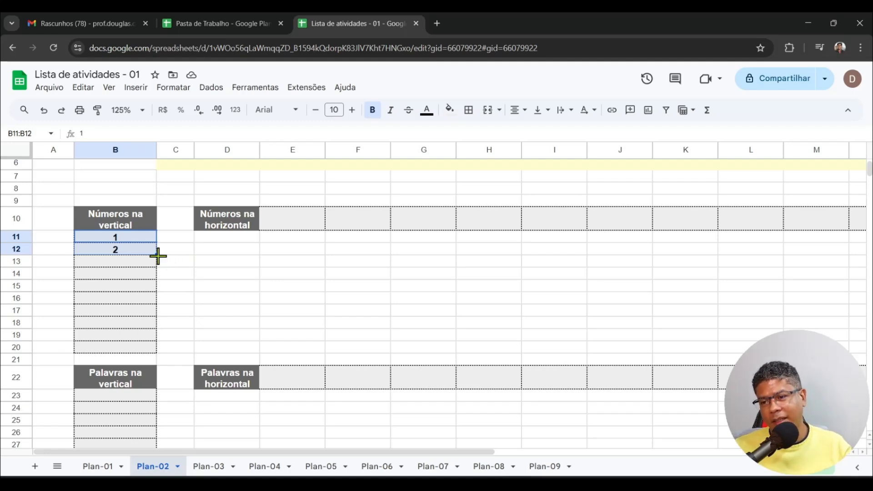
drag(165, 360, 152, 350)
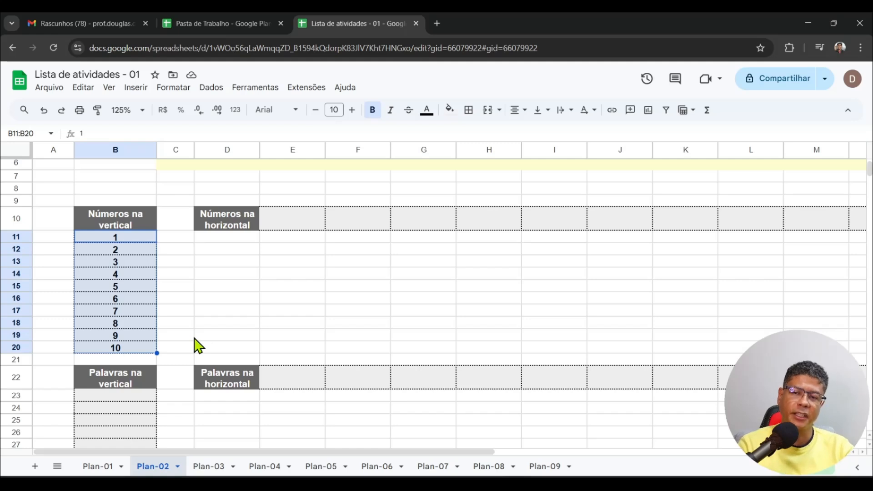
click(138, 249)
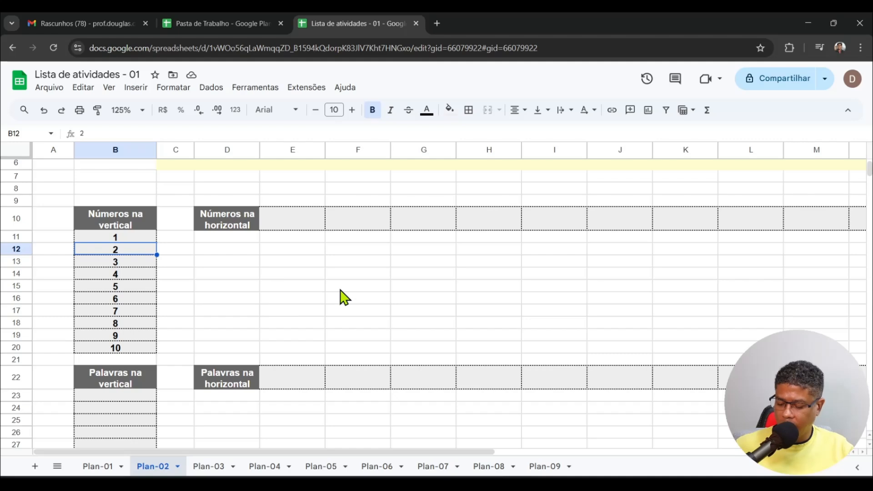
key(ctrl+z)
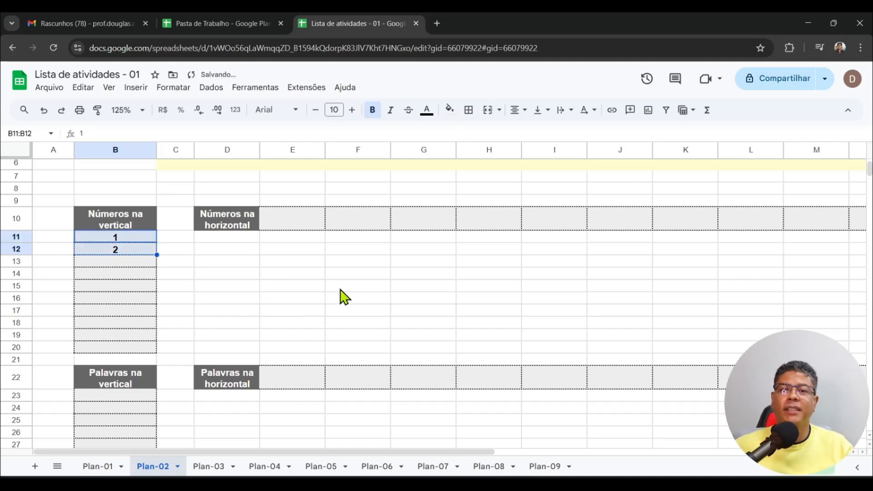
Step: Set cell B12 to 3 and extend the B11:B12 series down through B20 with the fill handle
click(340, 289)
click(137, 254)
text(3)
key(Return)
drag(141, 239, 146, 251)
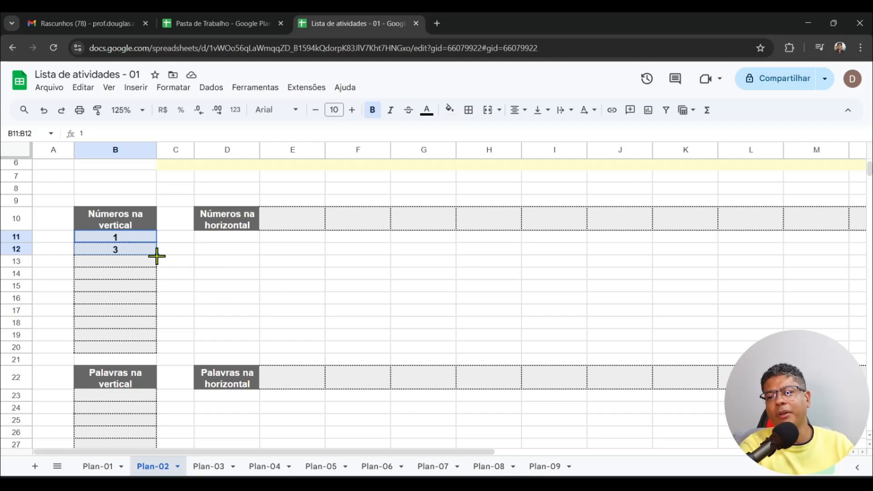
drag(156, 255, 157, 354)
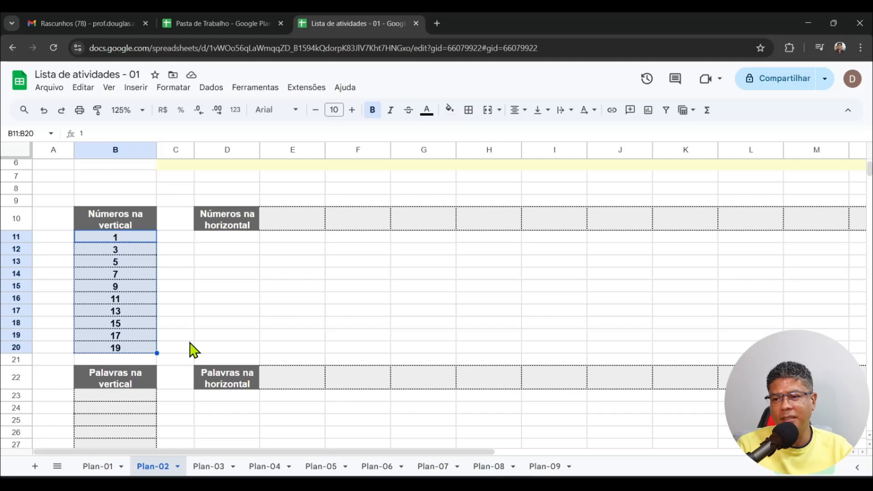
Step: Set cell B12 to 4, extend the B11:B12 series down through B20 with the fill handle, and check the filled values
click(133, 250)
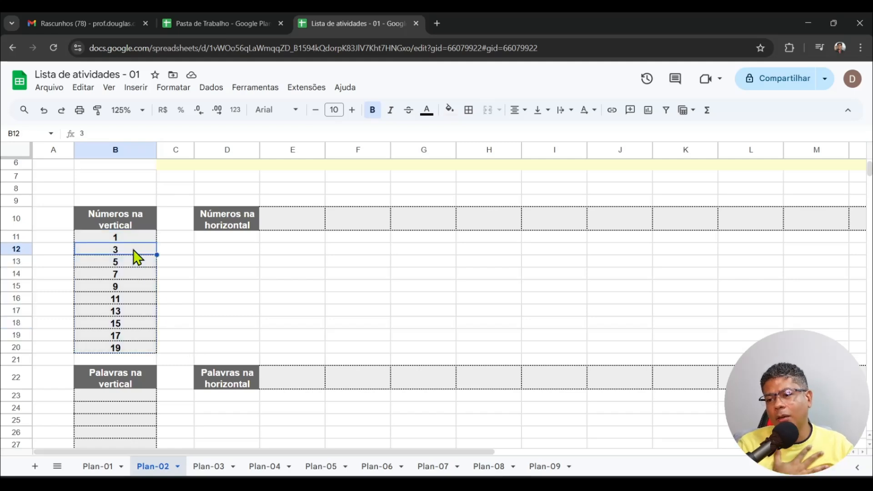
text(4)
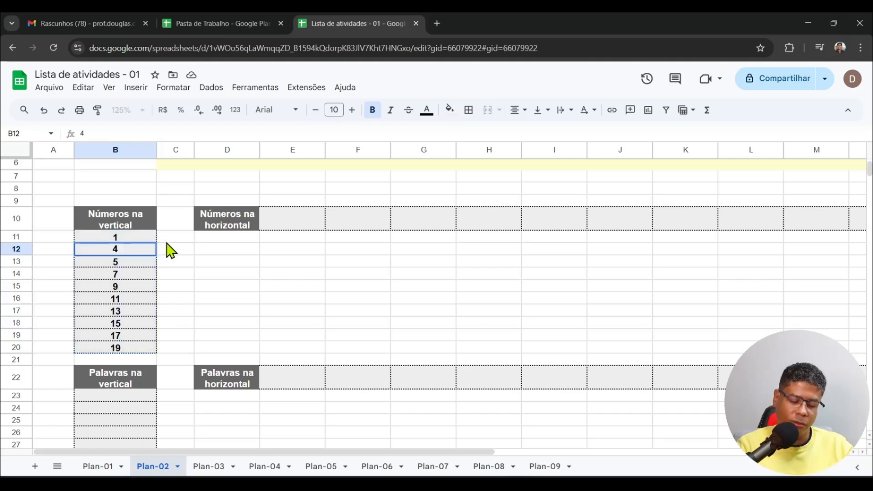
drag(132, 238, 151, 257)
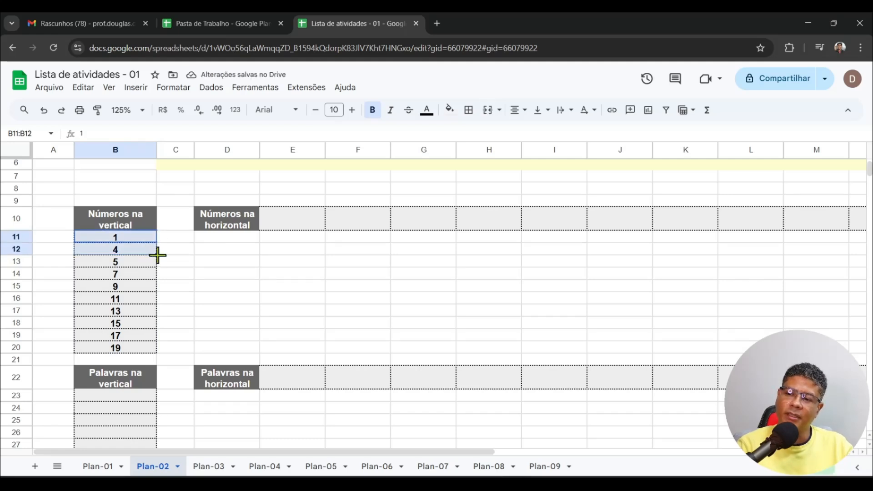
drag(159, 353, 156, 354)
click(210, 286)
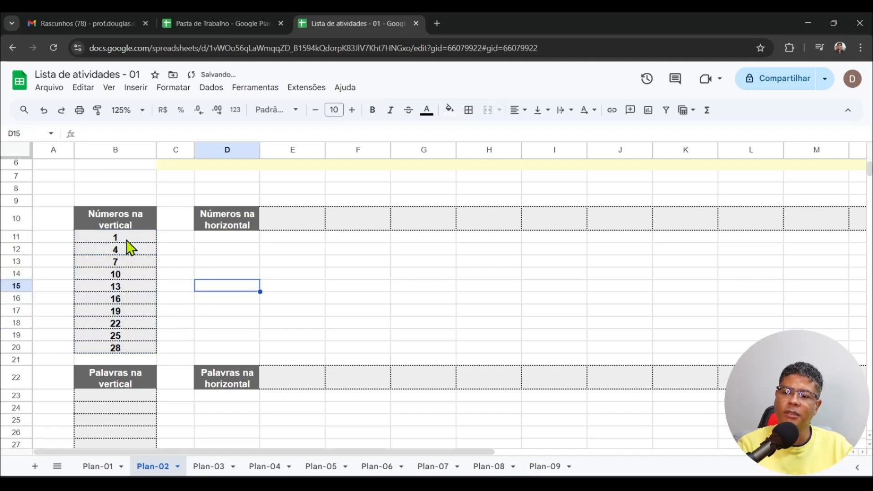
click(130, 240)
click(133, 251)
click(138, 262)
click(136, 287)
click(137, 324)
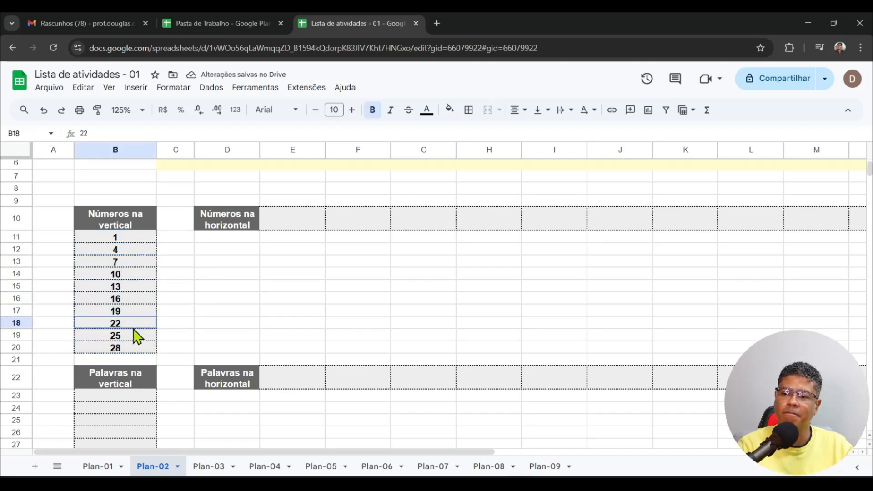
Step: Set B11 to 0 and B12 to 2, and extend the series down through B20 with the fill handle
click(135, 237)
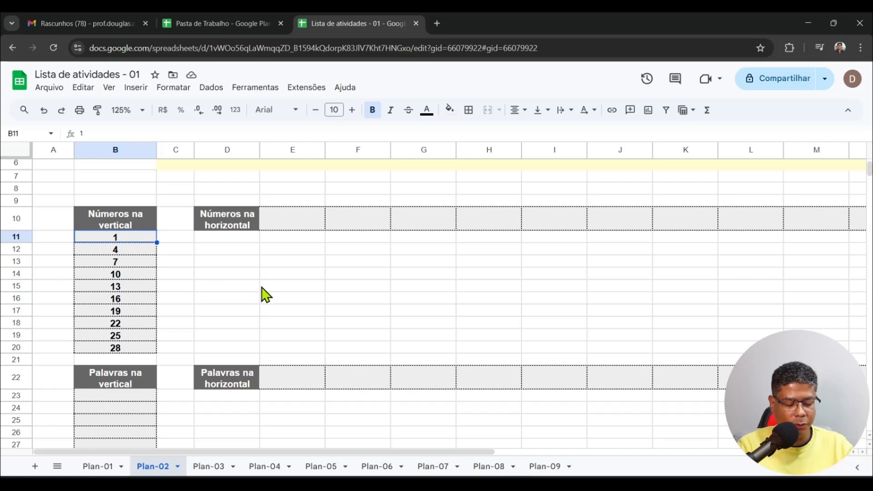
text(0)
key(Return)
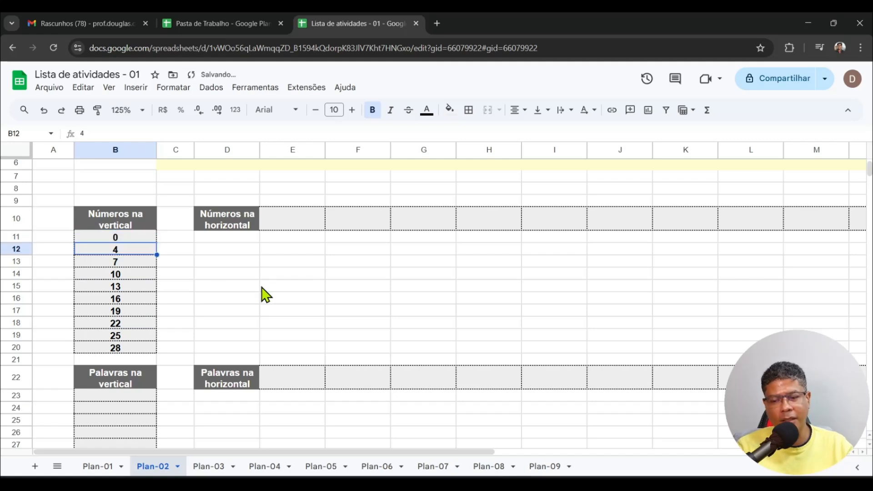
text(2)
key(Return)
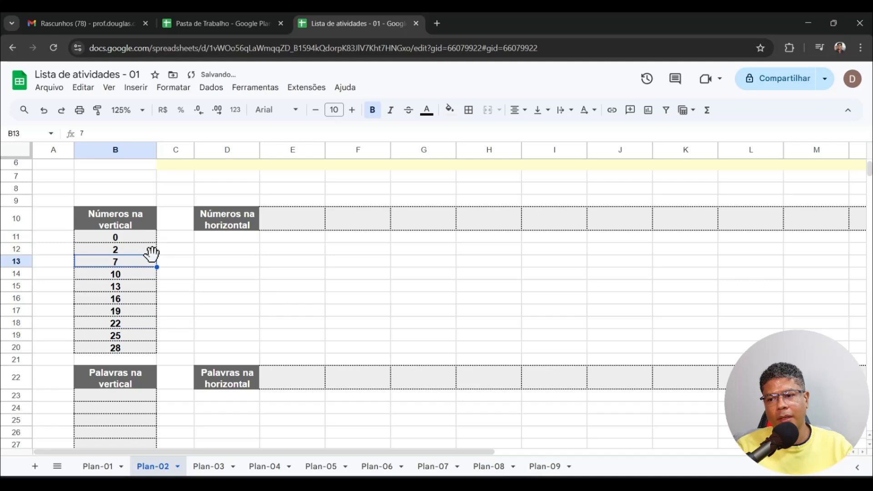
drag(143, 237, 145, 256)
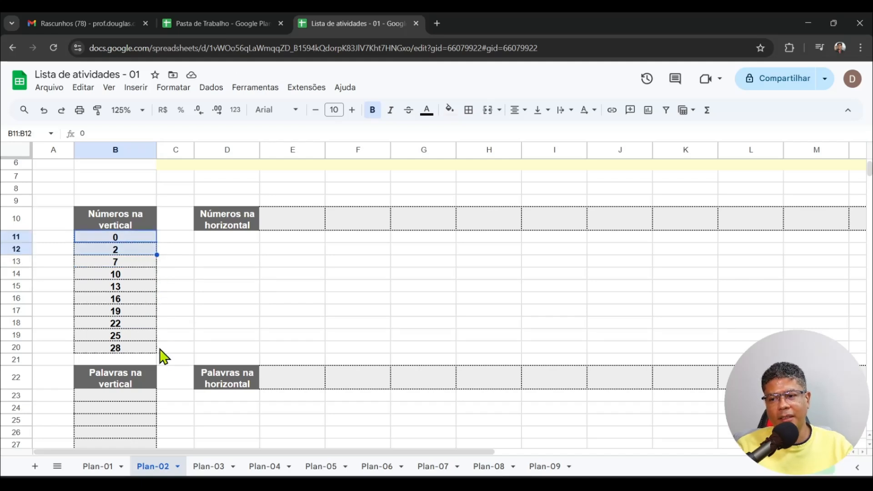
drag(155, 357, 156, 356)
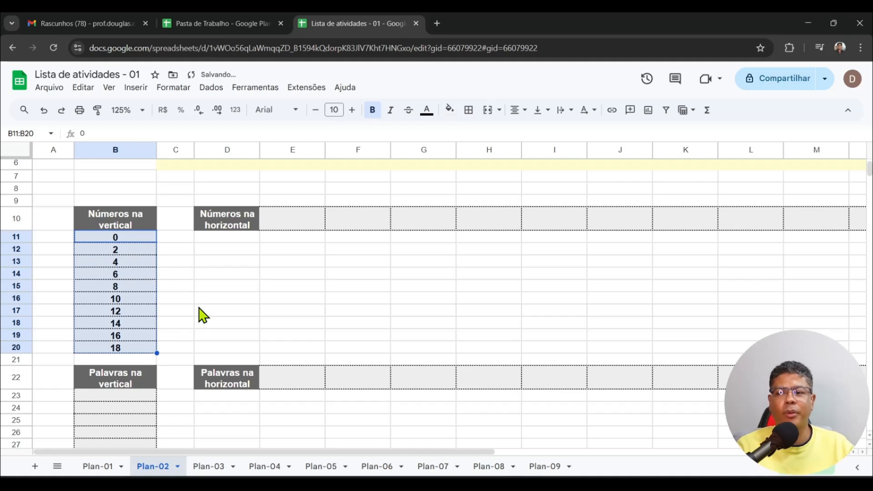
Step: Set B11 to 10 and B12 to 9, and extend the descending series down through B20 with the fill handle
click(135, 239)
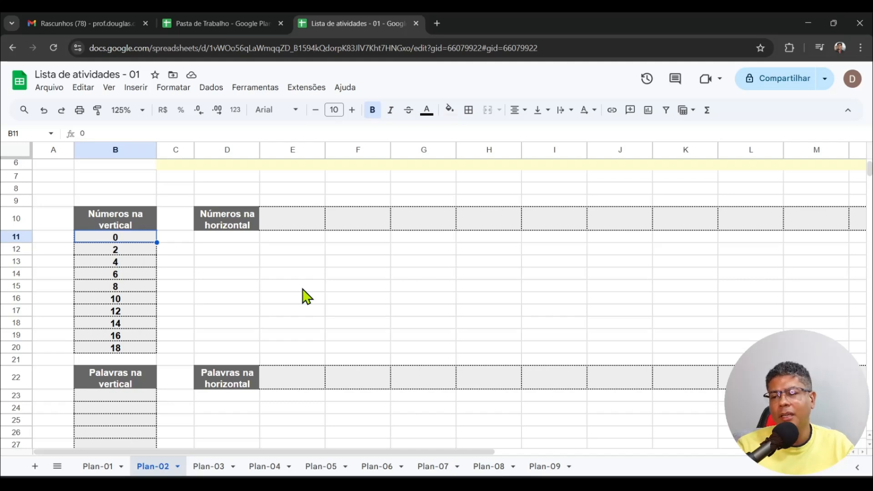
text(10)
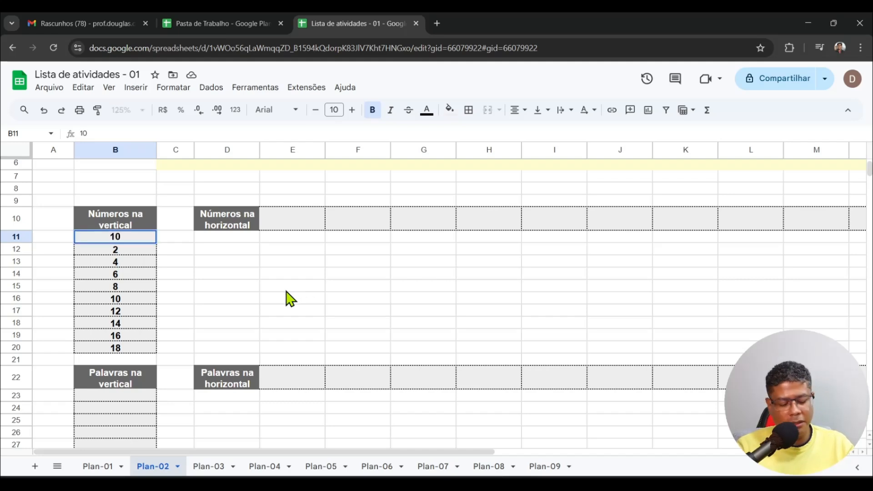
key(Return)
text(9)
key(Return)
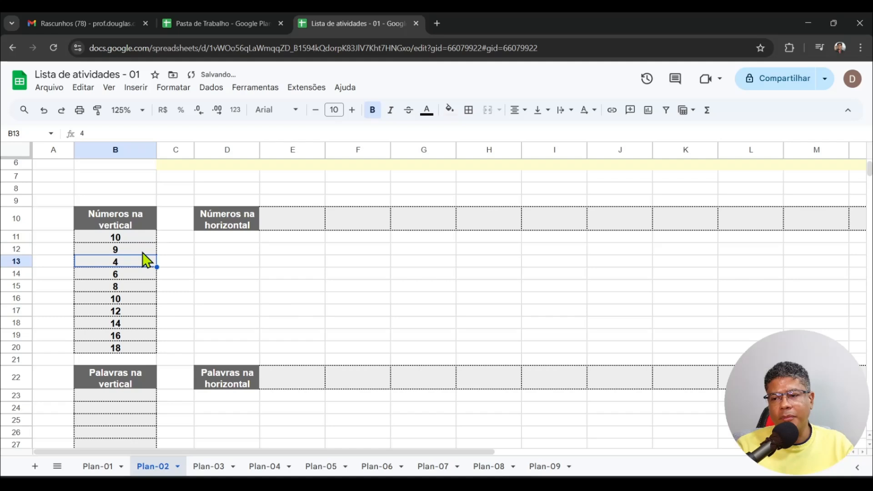
drag(133, 238, 136, 253)
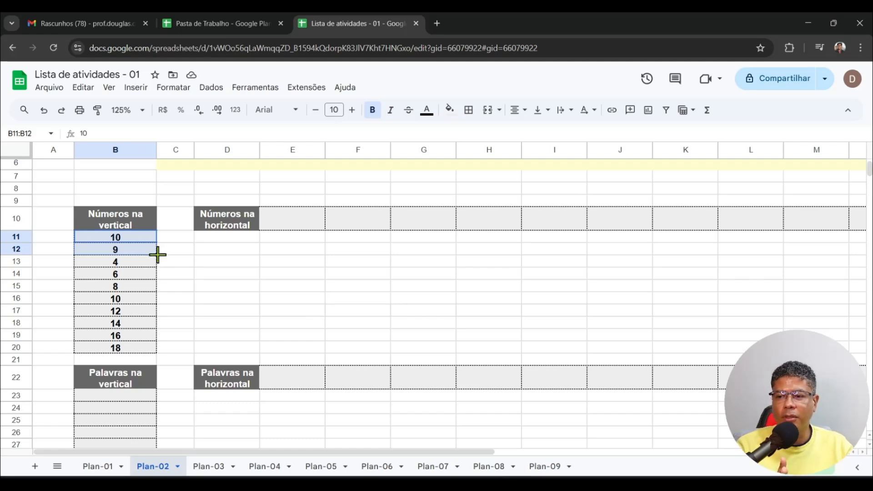
drag(155, 354, 156, 354)
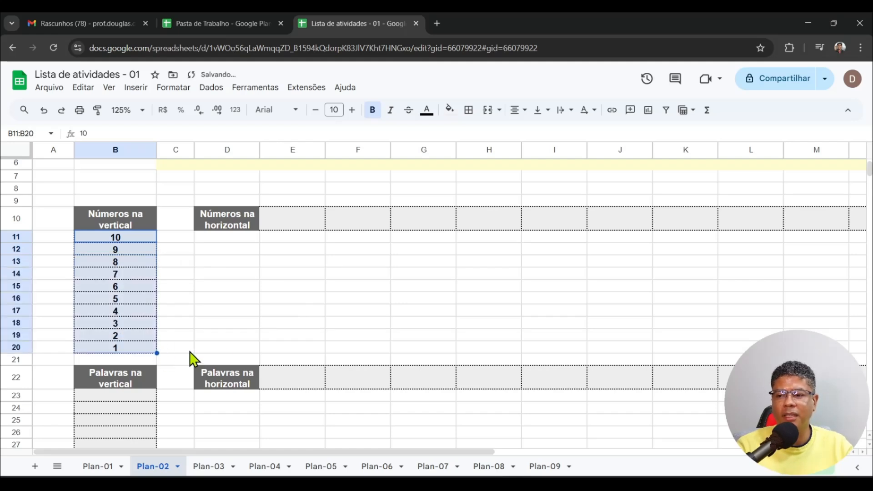
click(222, 313)
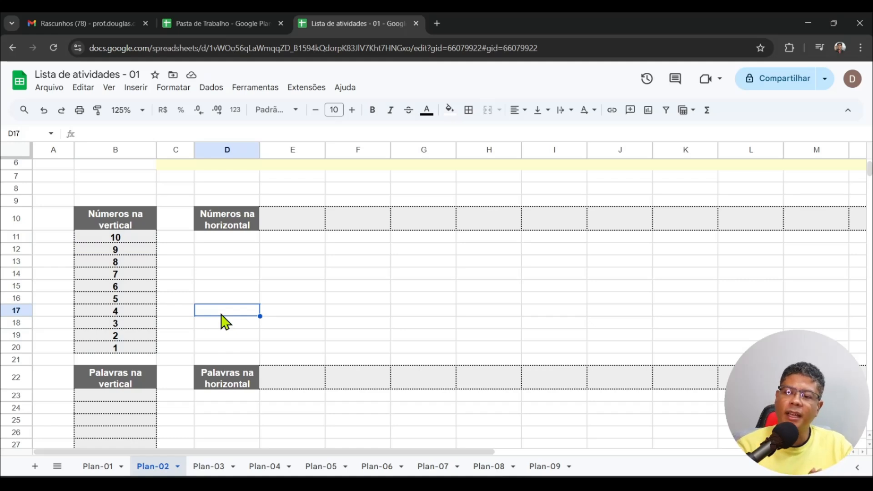
Step: Enter 10 in E10 and 20 in F10 of the horizontal number list, and extend the series across through M10 with the fill handle
click(284, 224)
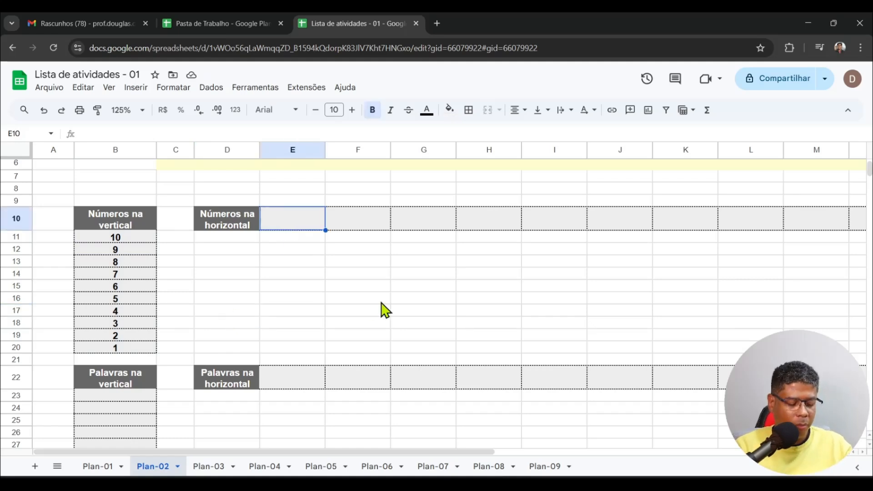
text(10)
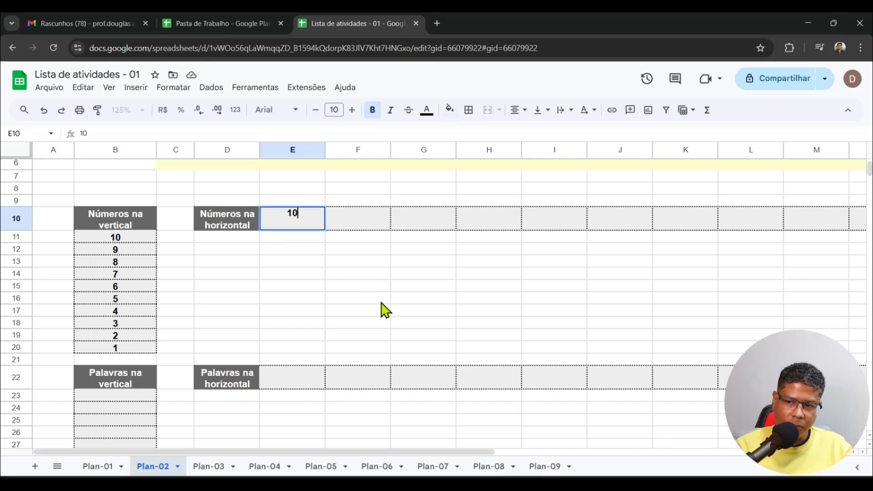
key(Tab)
text(20)
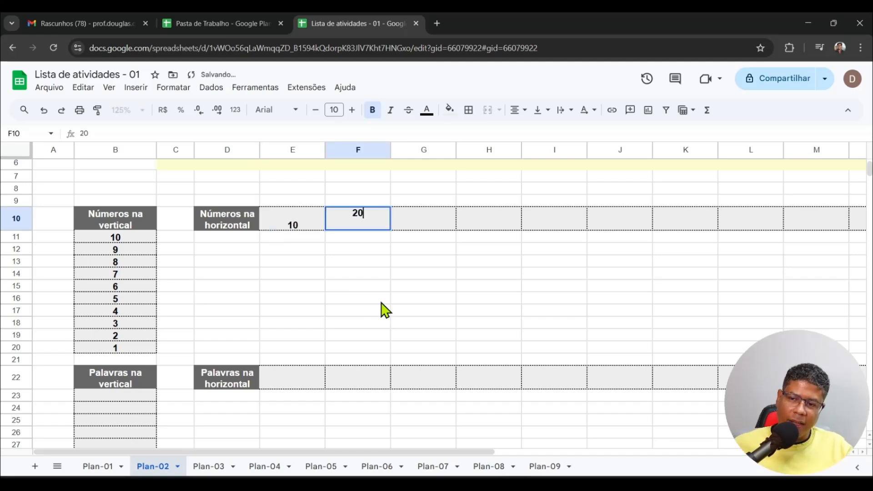
key(Tab)
drag(303, 226, 350, 218)
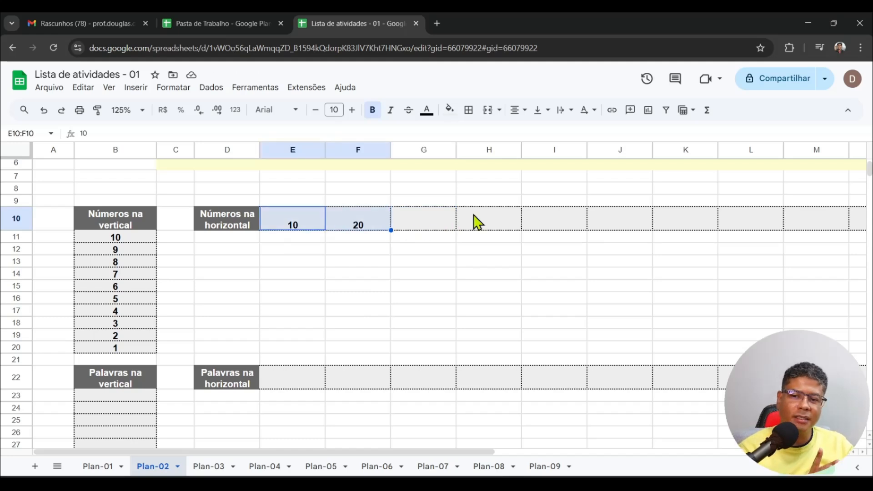
drag(746, 217, 819, 227)
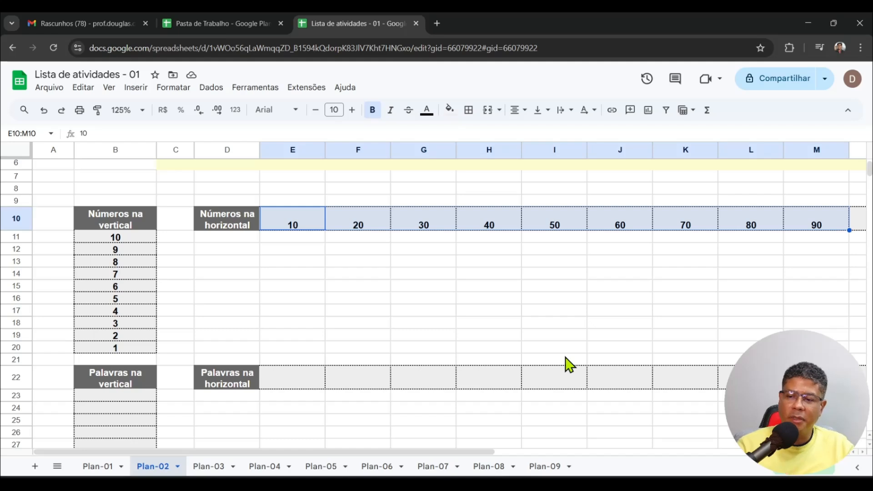
Step: Enter Domingo in cell B23, the first cell of the vertical word list
scroll(570, 364, down, 4)
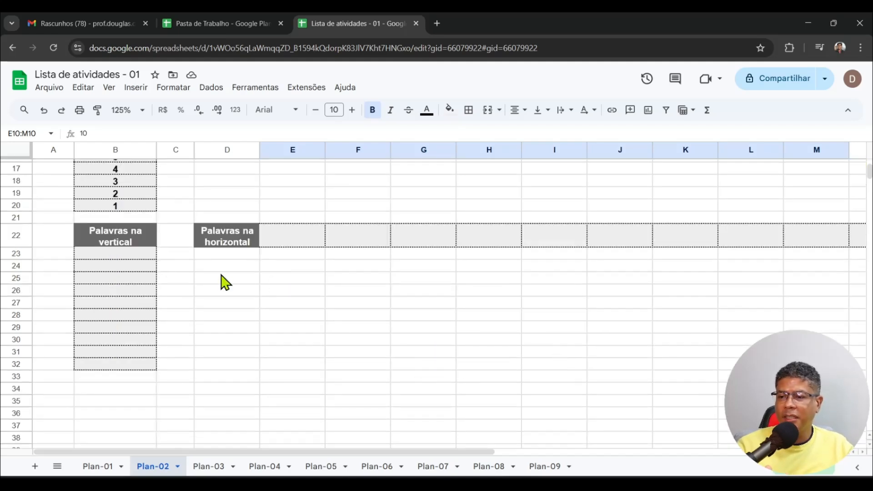
click(142, 255)
text(Doming)
key(BackSpace)
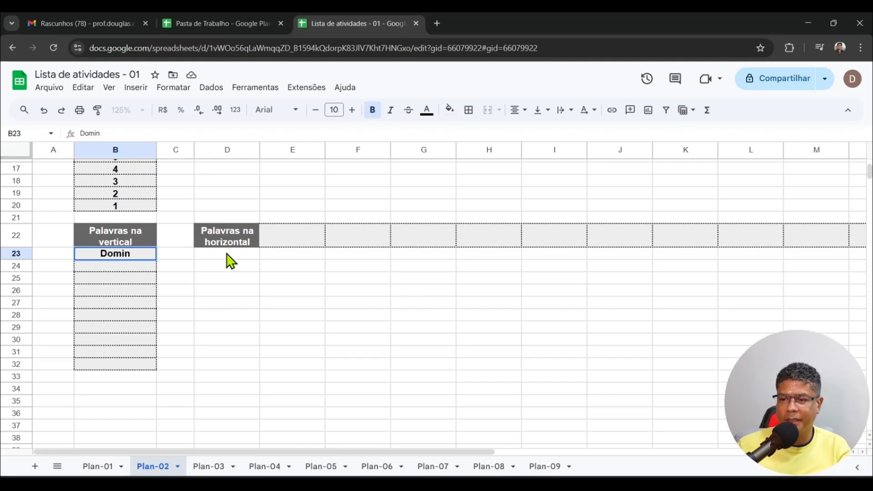
text(go)
key(Return)
key(Up)
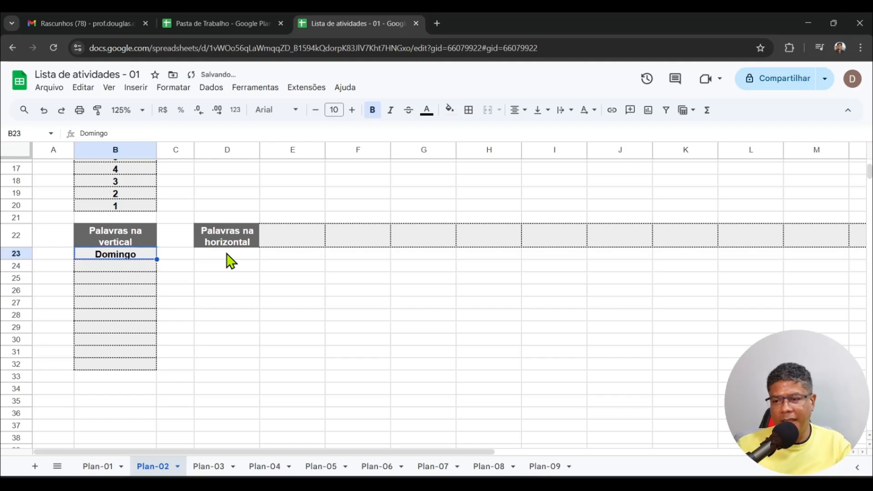
Step: Extend Domingo from B23 down through B32 with the fill handle, and check where the weekday sequence repeats
drag(147, 354, 156, 369)
click(292, 353)
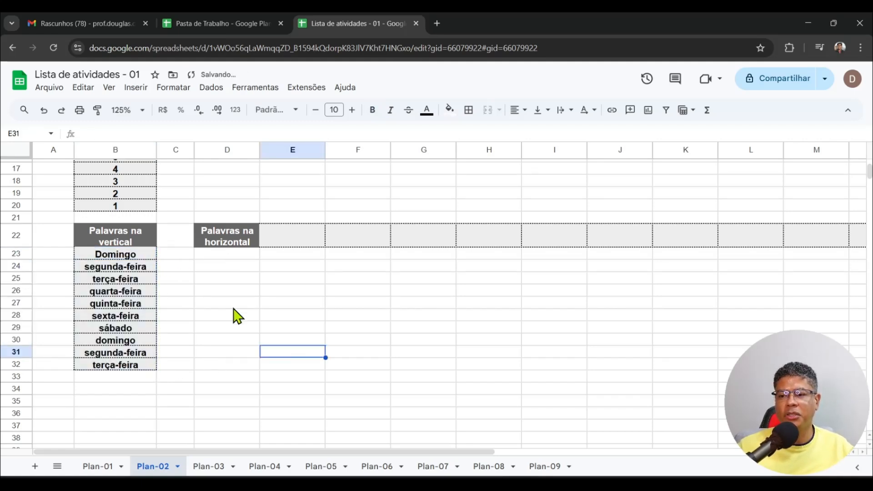
click(132, 257)
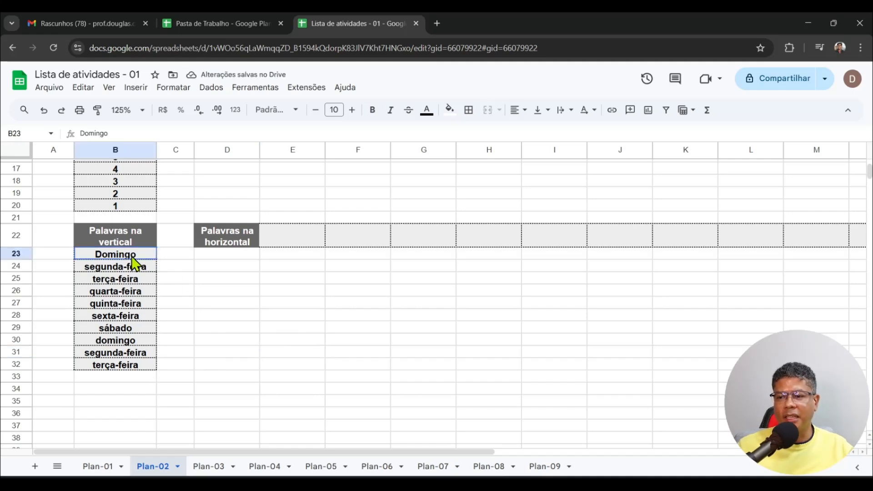
click(131, 339)
click(139, 354)
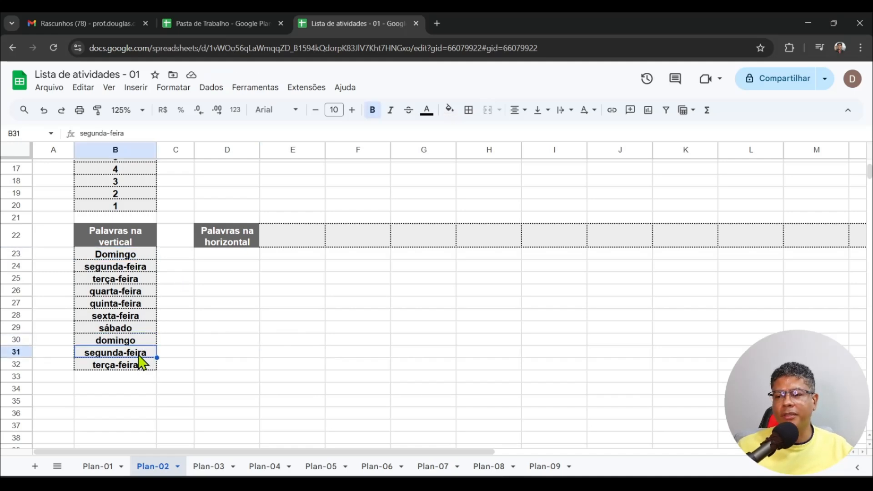
click(141, 363)
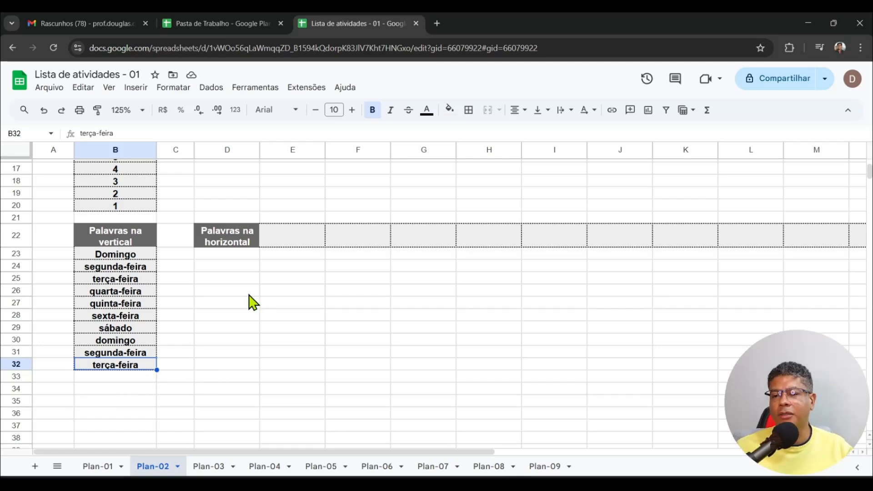
Step: Enter Maio in E22 of the horizontal word list and extend the months across through M22 with the fill handle
click(285, 241)
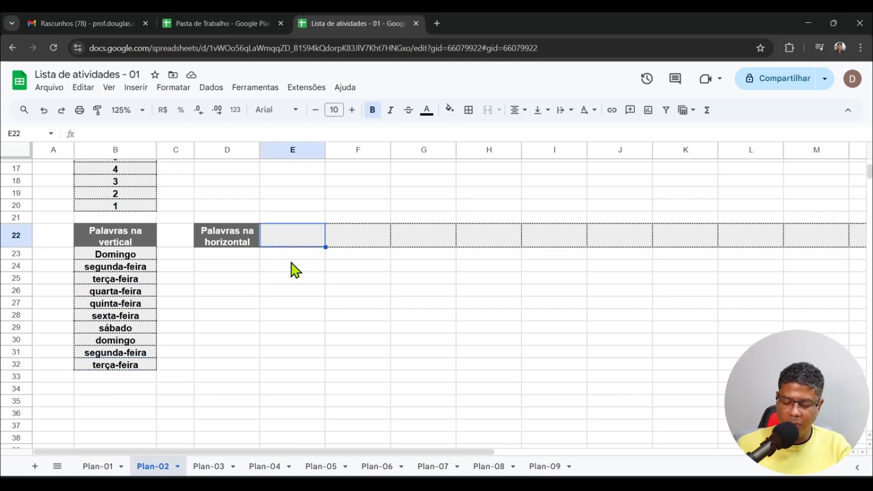
text(Maio)
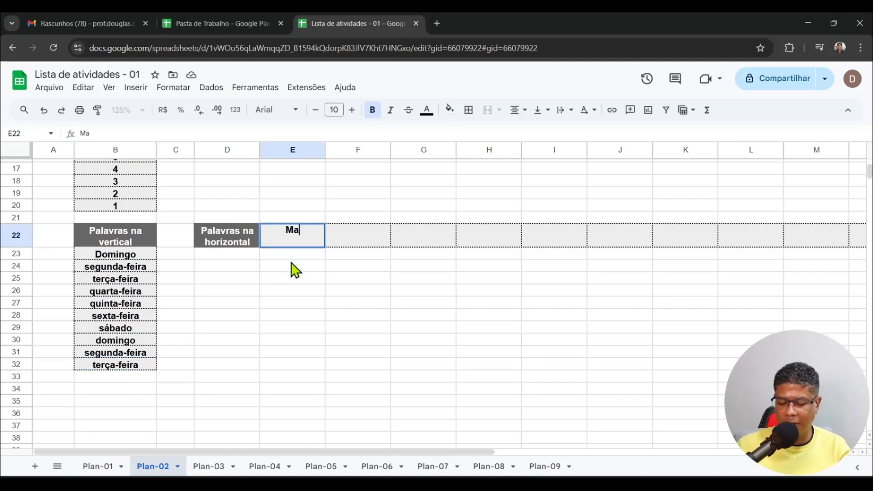
key(Return)
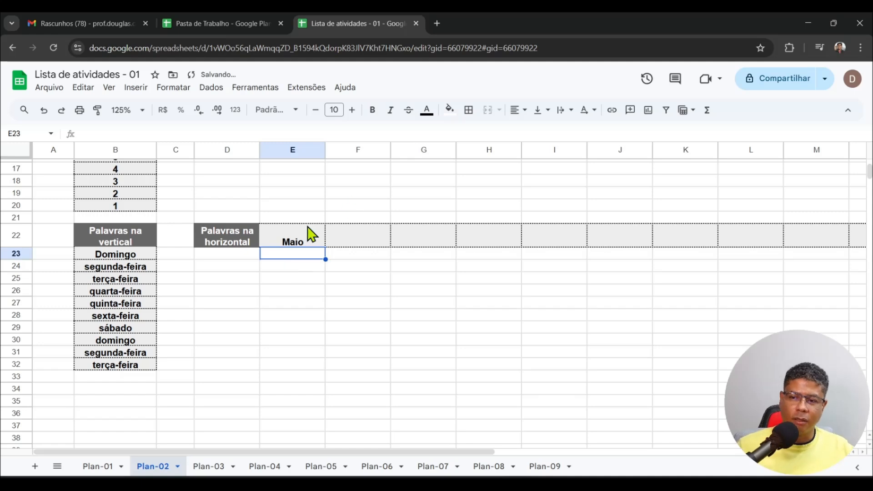
click(307, 232)
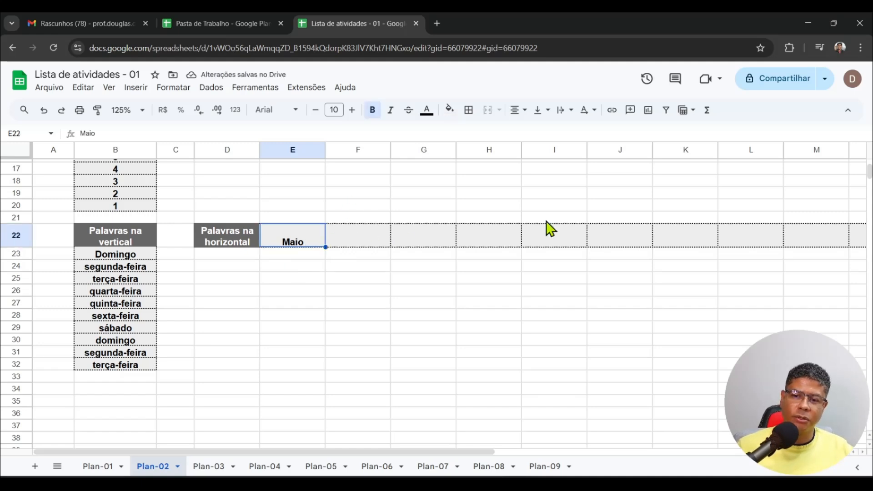
drag(795, 229, 800, 234)
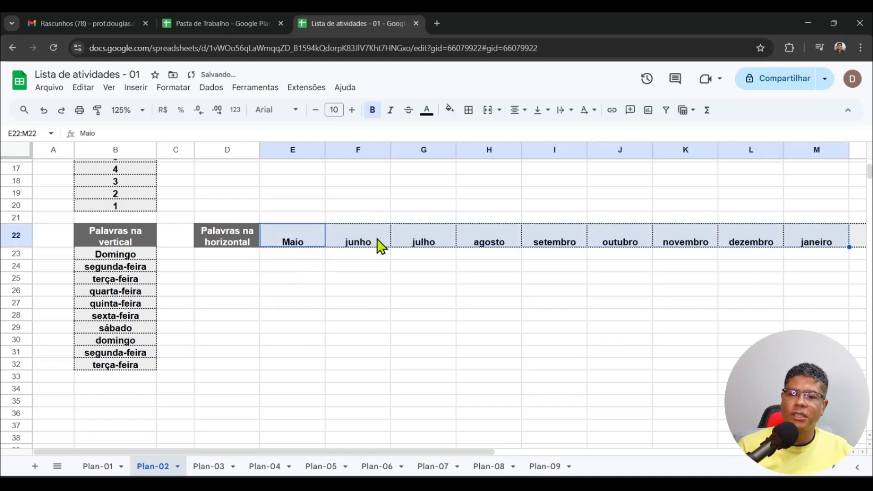
click(734, 240)
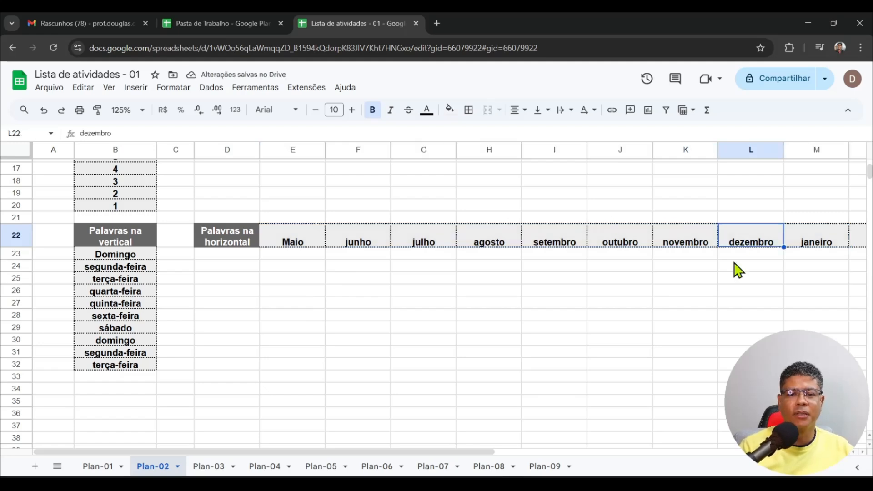
click(796, 234)
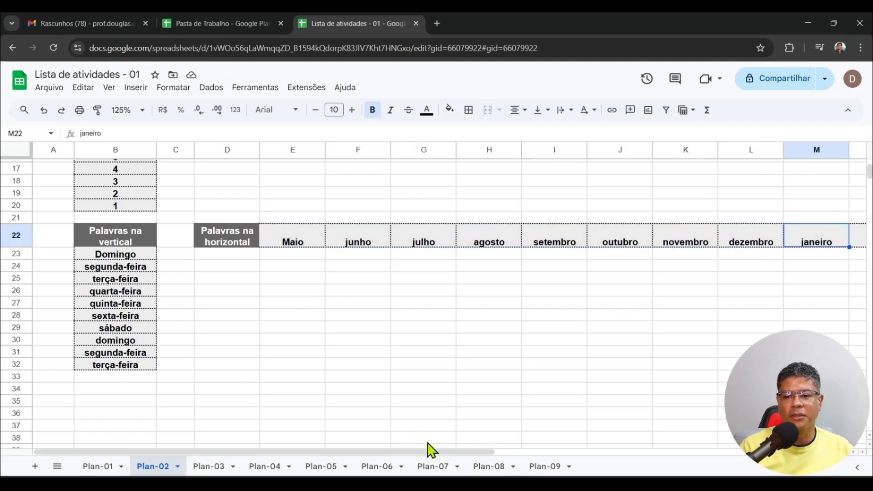
Step: Extend the month sequence from M22 into N22, the last cell of the horizontal word list
drag(433, 453, 565, 452)
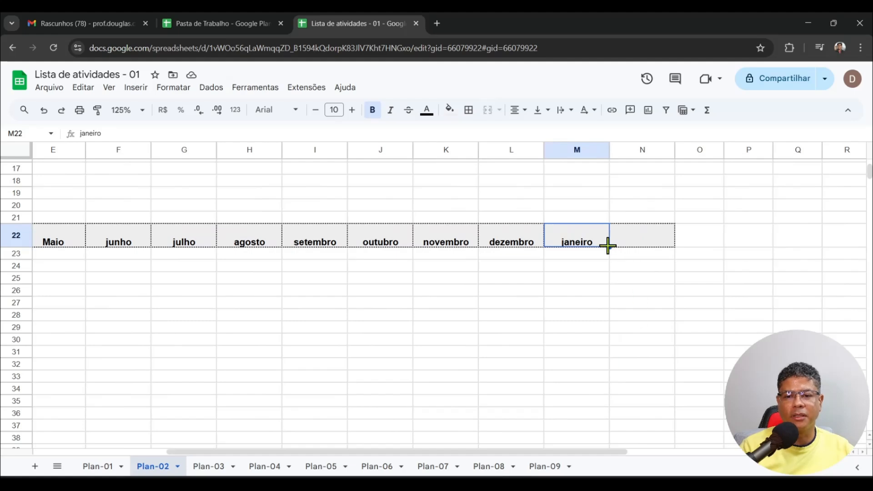
drag(611, 248, 653, 248)
click(632, 279)
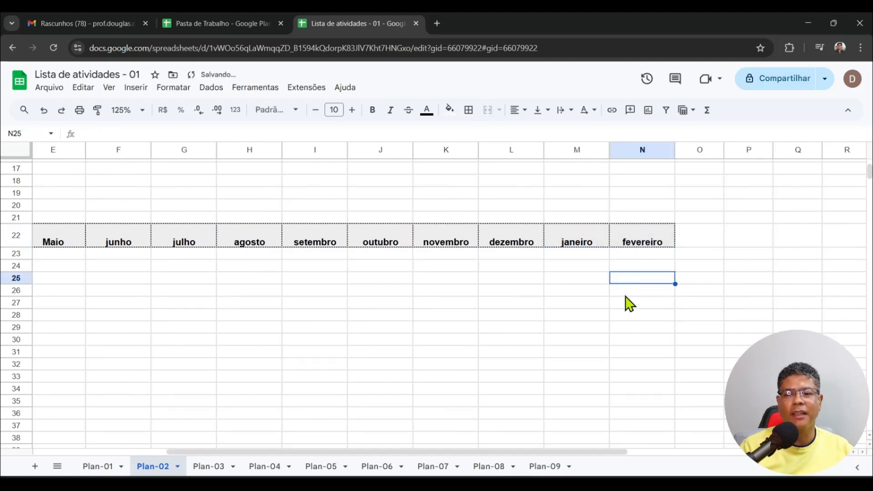
drag(401, 457, 288, 458)
scroll(288, 301, up, 5)
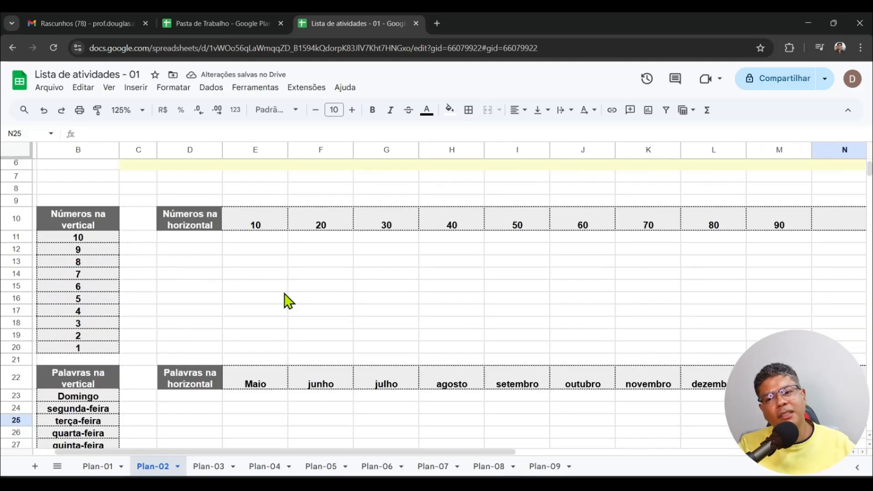